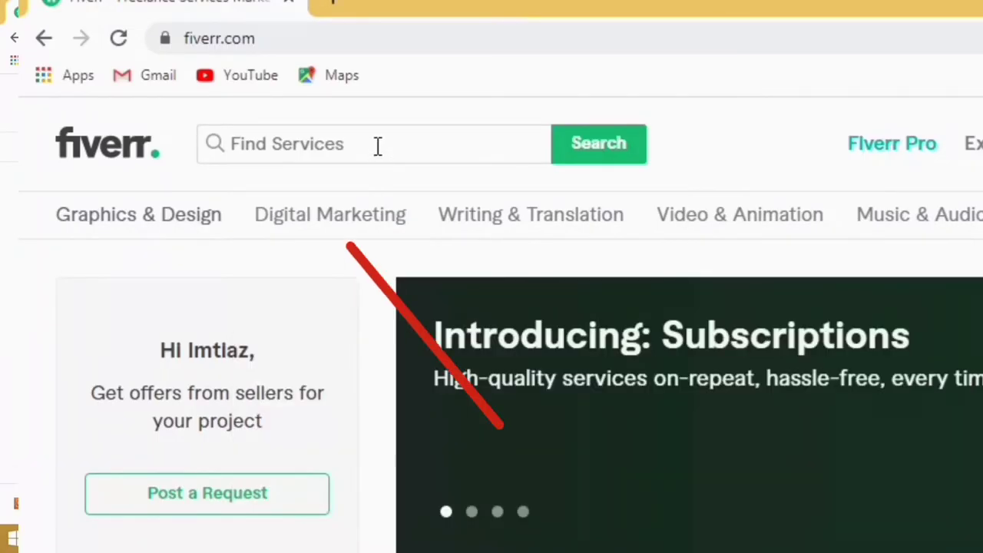
# Search the Fiverr services for "intro video".
pyautogui.click(377, 146)
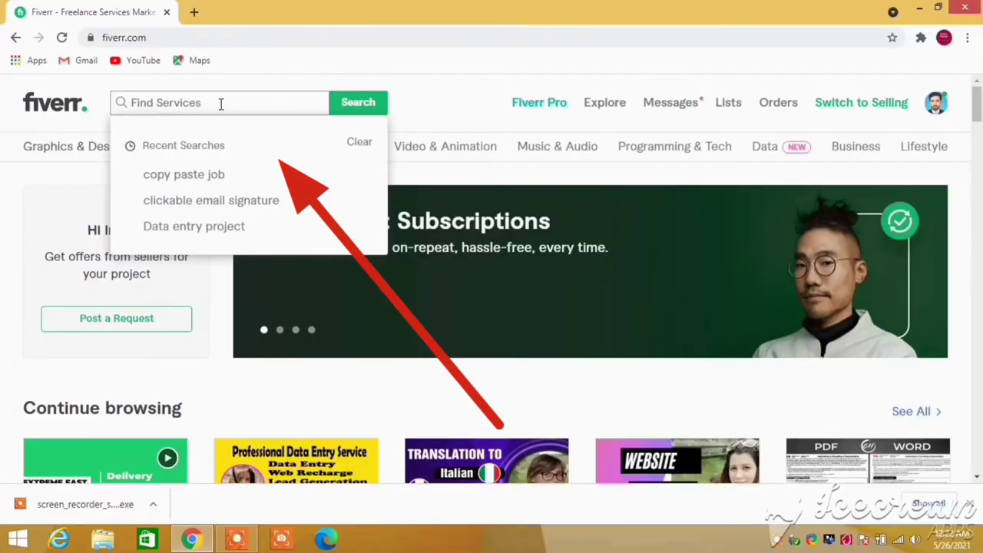
pyautogui.write('intro video')
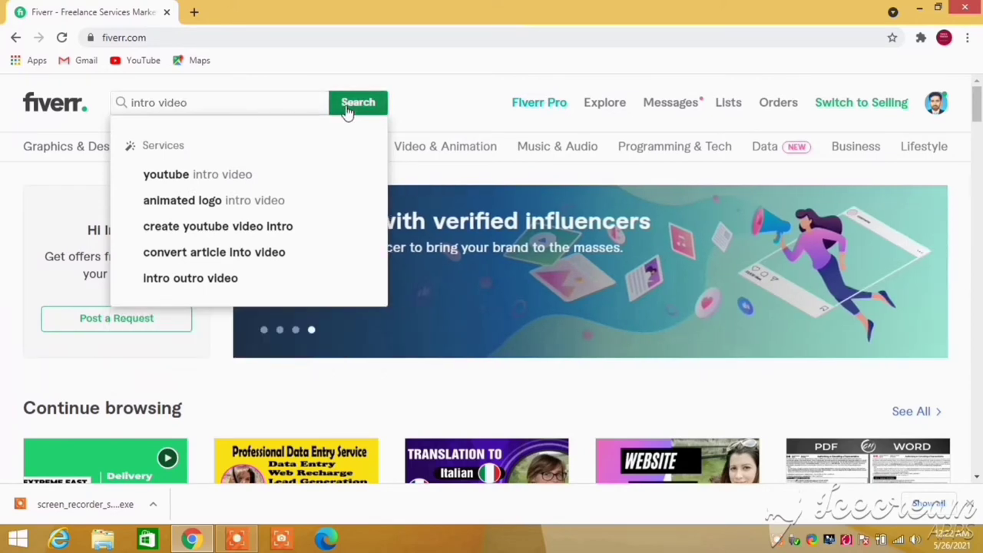
pyautogui.click(347, 110)
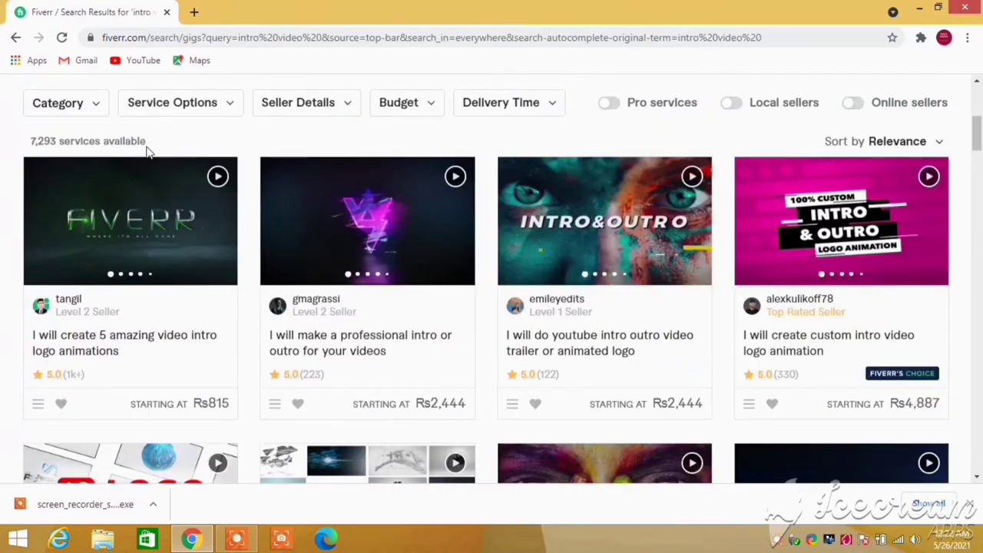
# Examine how many intro video services are available and browse the gigs in the search results.
pyautogui.moveTo(146, 143); pyautogui.dragTo(101, 142)
pyautogui.moveTo(168, 74); pyautogui.dragTo(62, 74)
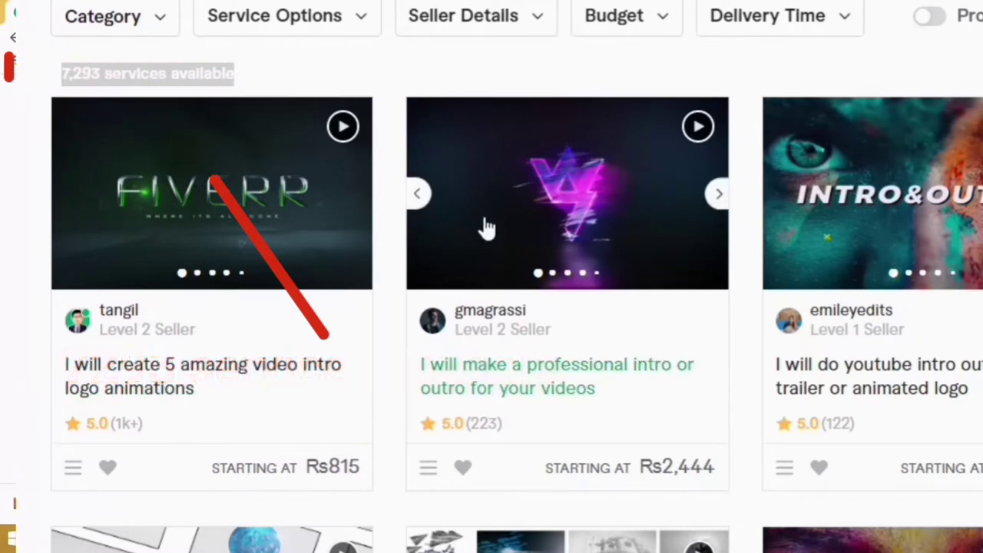
pyautogui.scroll(-4, 320, 265)
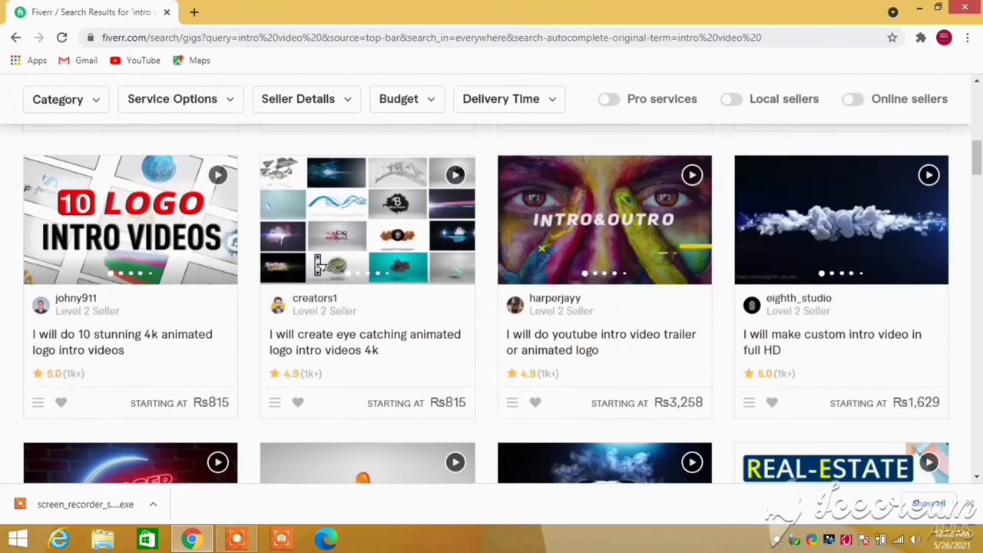
pyautogui.scroll(-5, 319, 265)
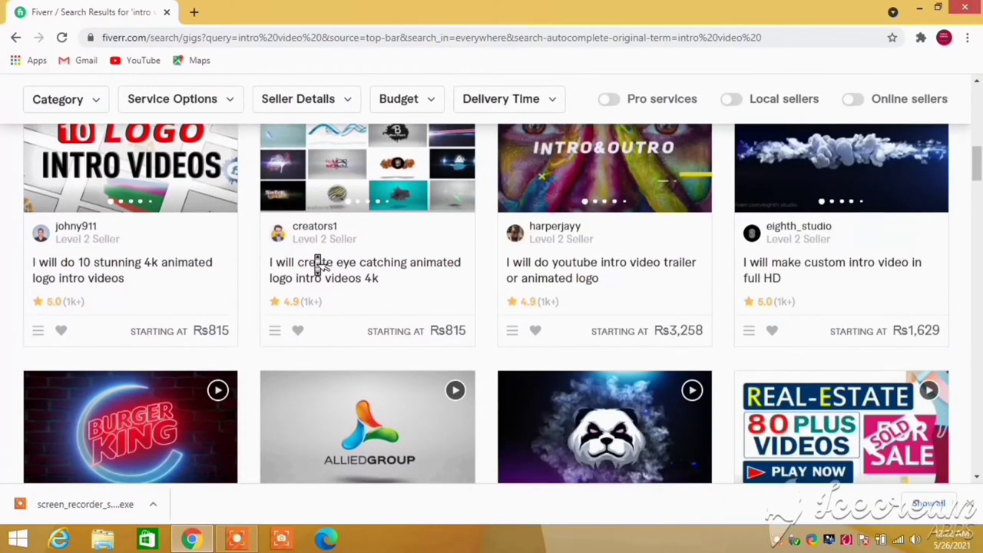
pyautogui.scroll(-6, 320, 264)
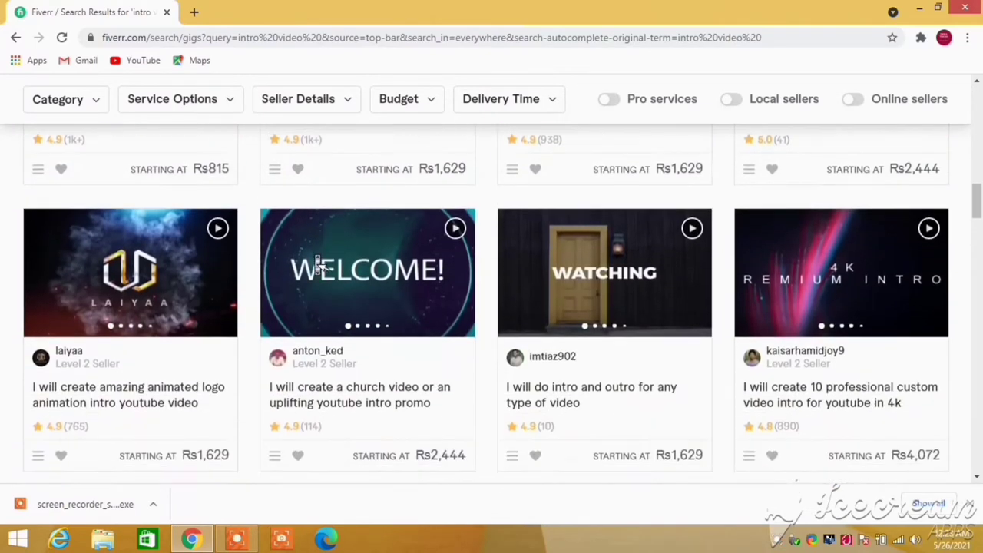
pyautogui.scroll(-3, 320, 265)
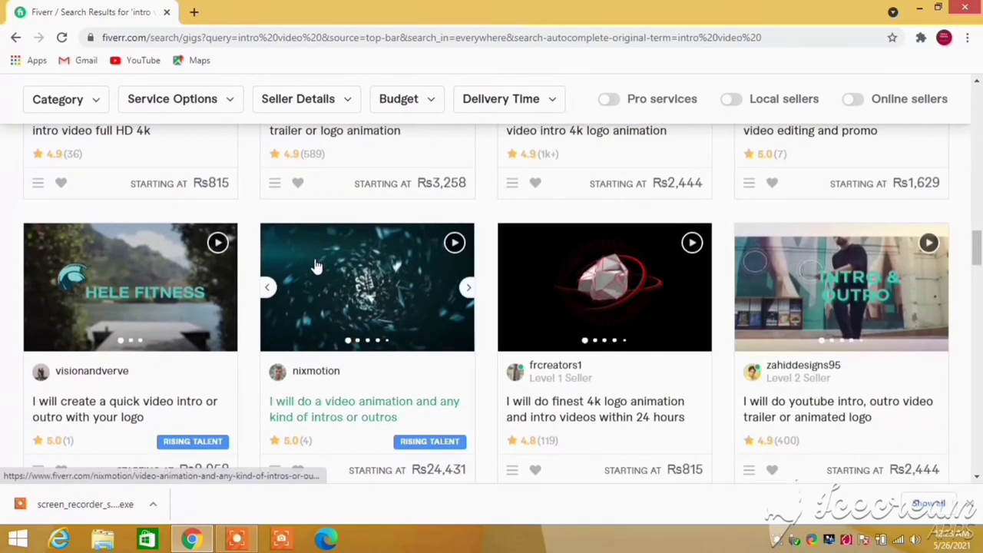
pyautogui.scroll(-5, 315, 266)
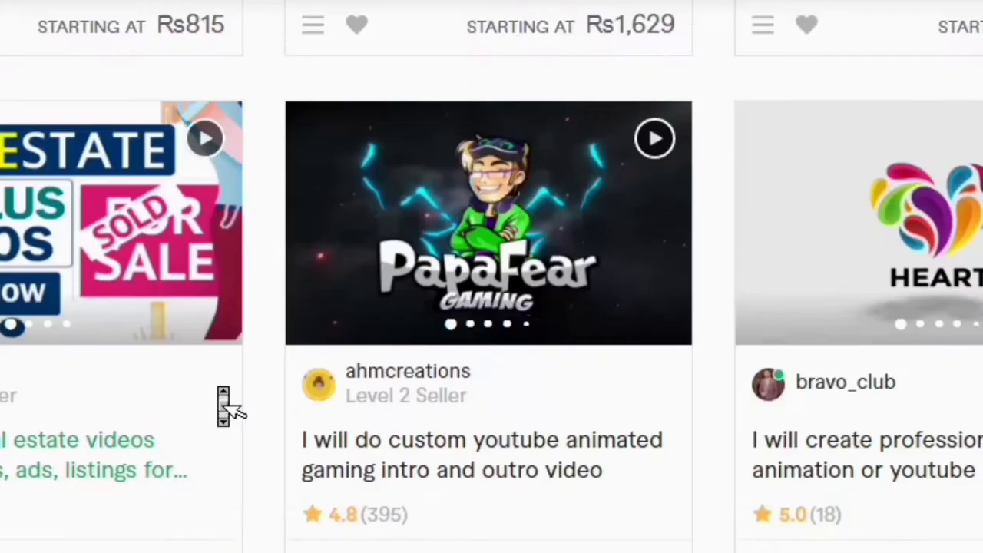
pyautogui.scroll(-2, 223, 400)
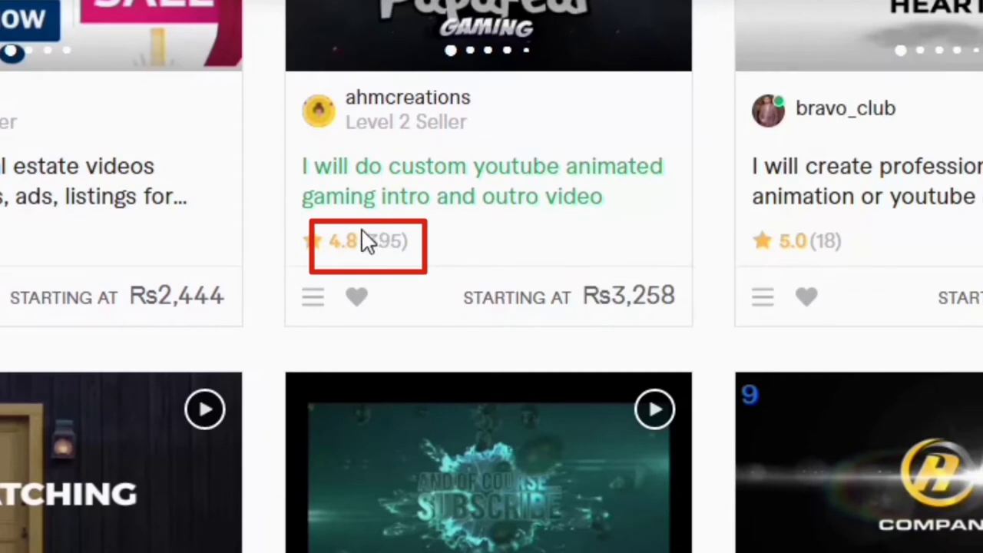
# Highlight the review counts and starting prices of the animated gaming intro gig and the glorious logo animation gig.
pyautogui.moveTo(402, 241); pyautogui.dragTo(372, 246)
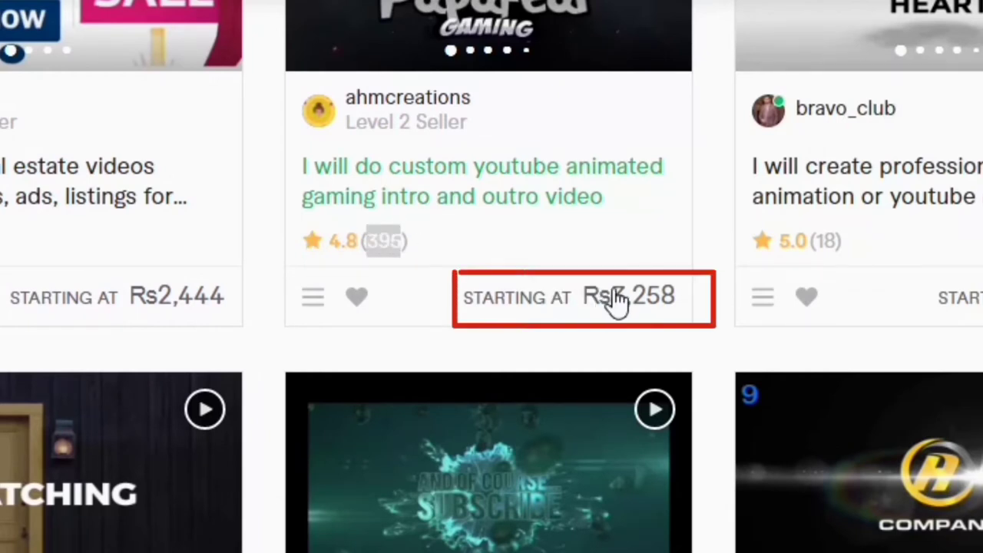
pyautogui.moveTo(685, 299); pyautogui.dragTo(606, 297)
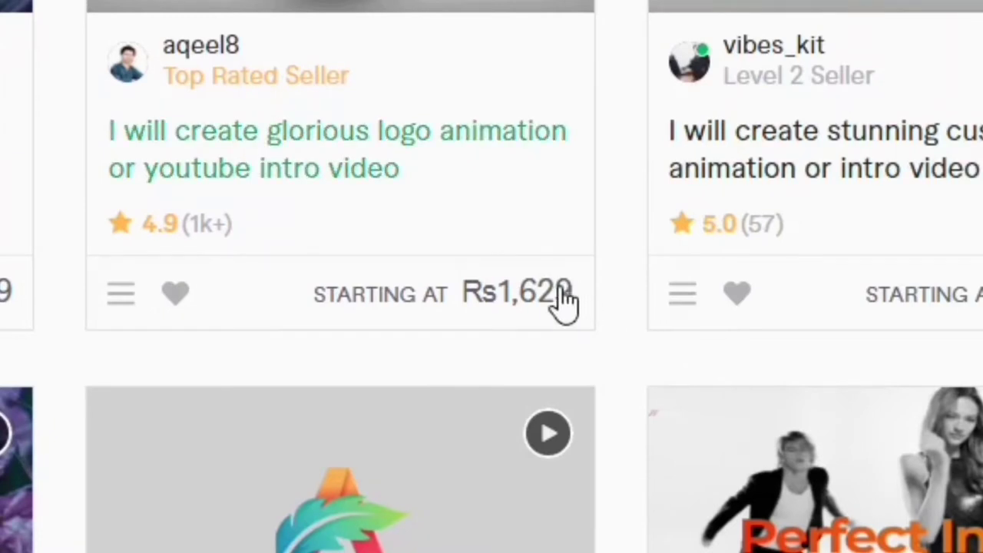
pyautogui.moveTo(574, 296); pyautogui.dragTo(496, 290)
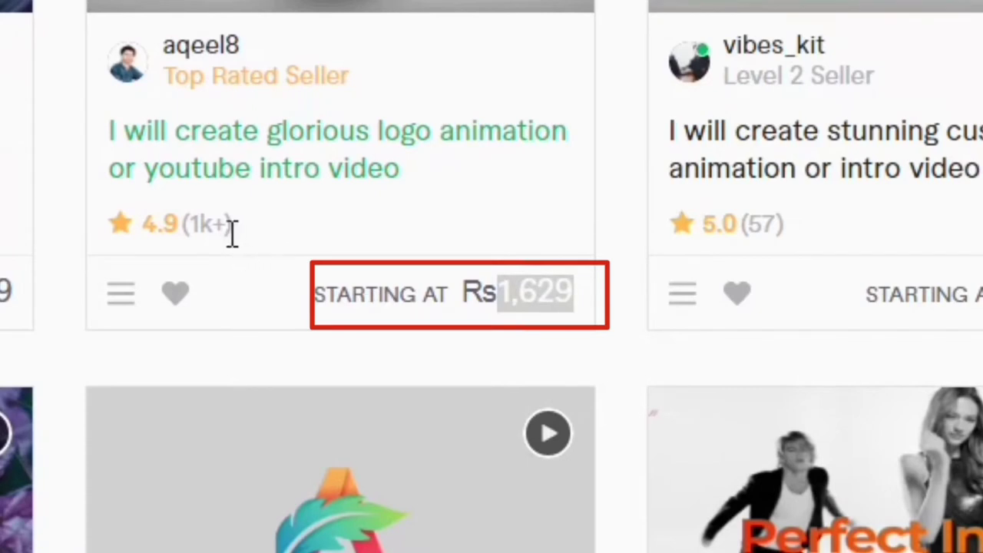
pyautogui.moveTo(224, 225); pyautogui.dragTo(195, 228)
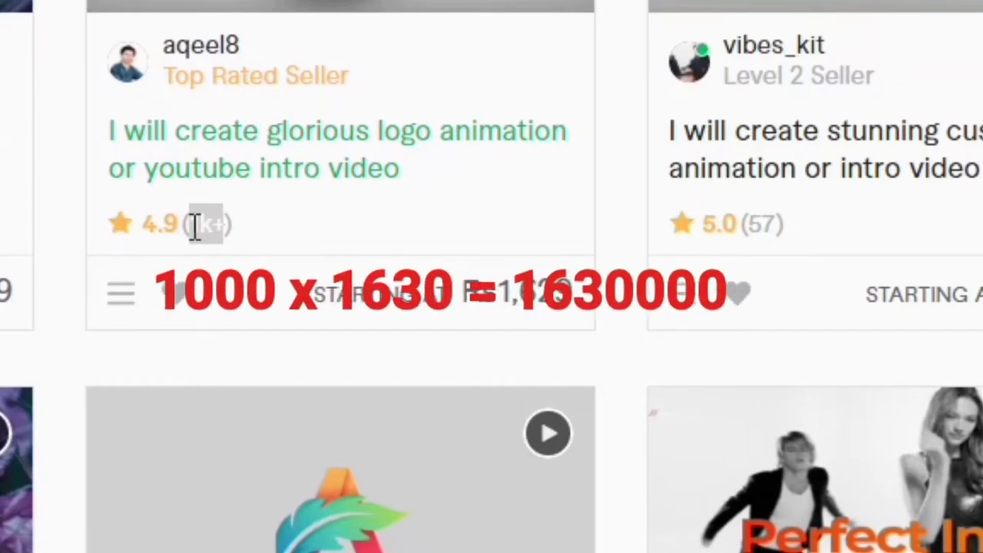
# Browse the intro video gigs of local sellers, examining their ratings, review counts and starting prices.
pyautogui.click(628, 357)
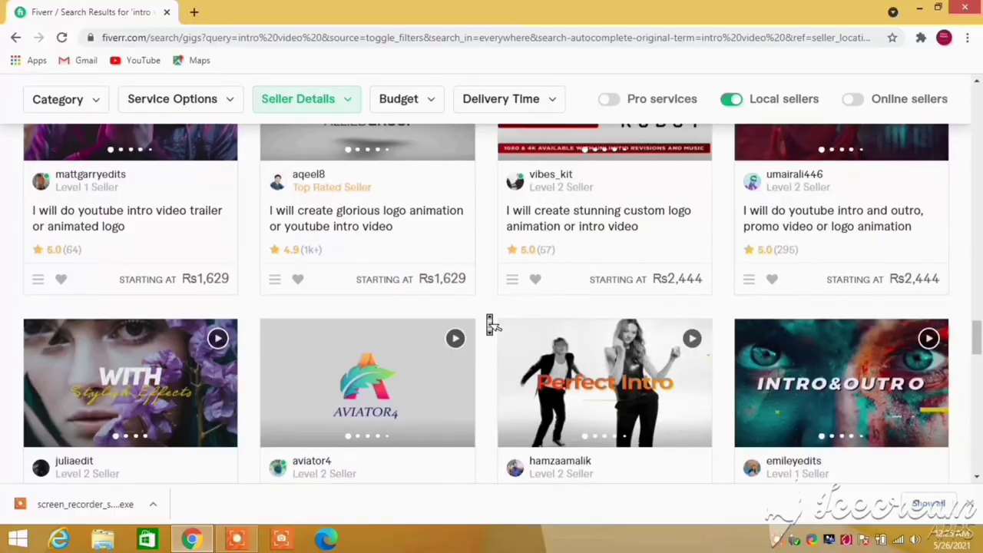
pyautogui.scroll(-5, 492, 325)
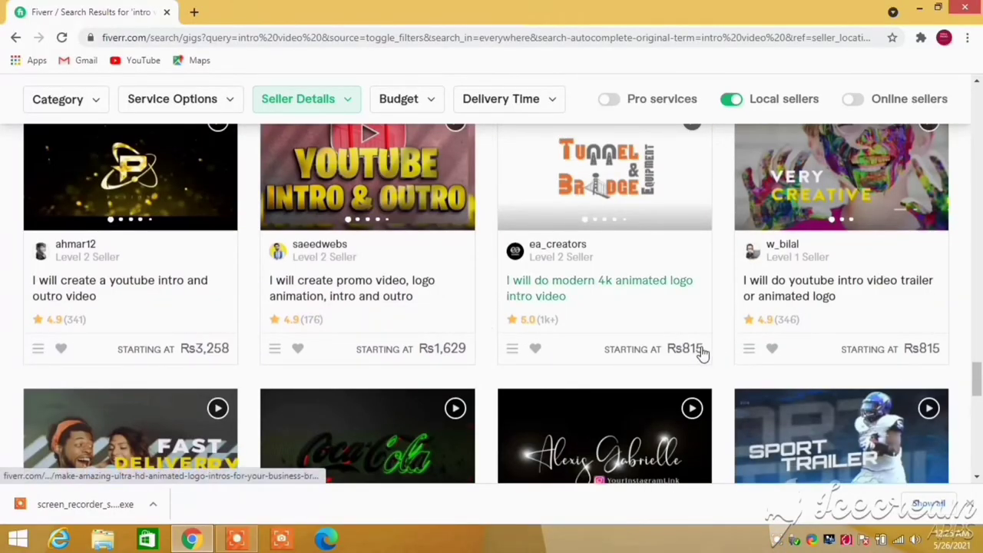
pyautogui.scroll(10, 943, 100)
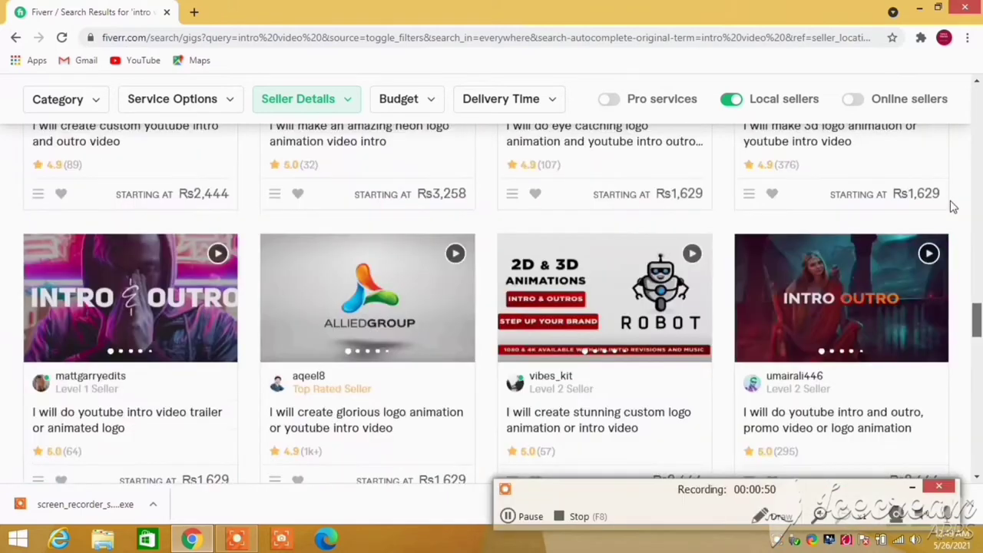
pyautogui.scroll(-3, 952, 118)
pyautogui.scroll(-3, 952, 123)
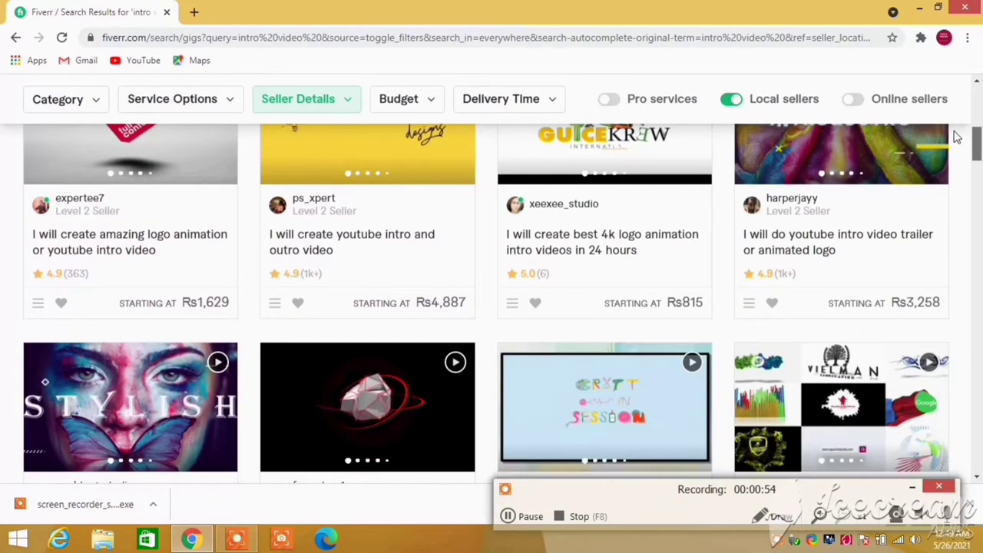
pyautogui.scroll(1, 956, 137)
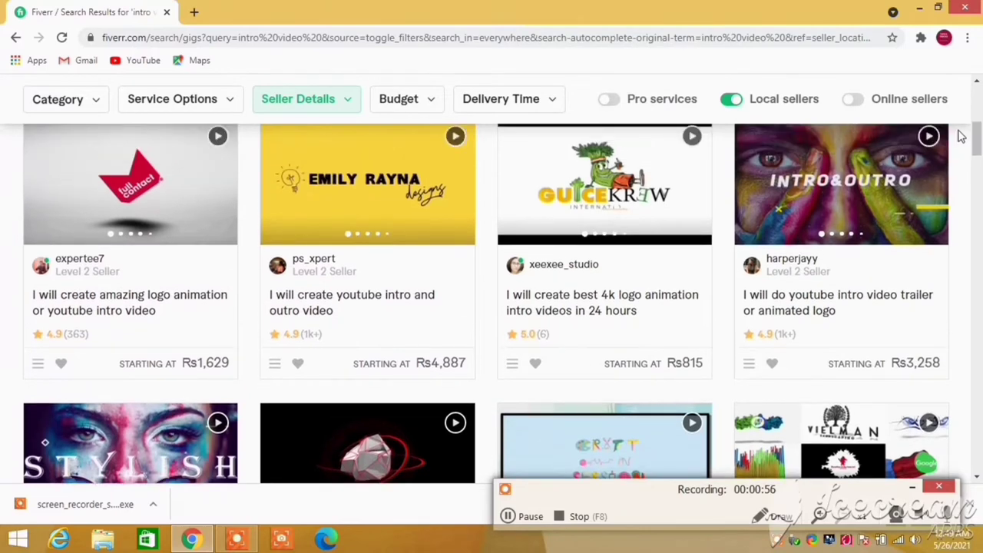
pyautogui.scroll(2, 960, 137)
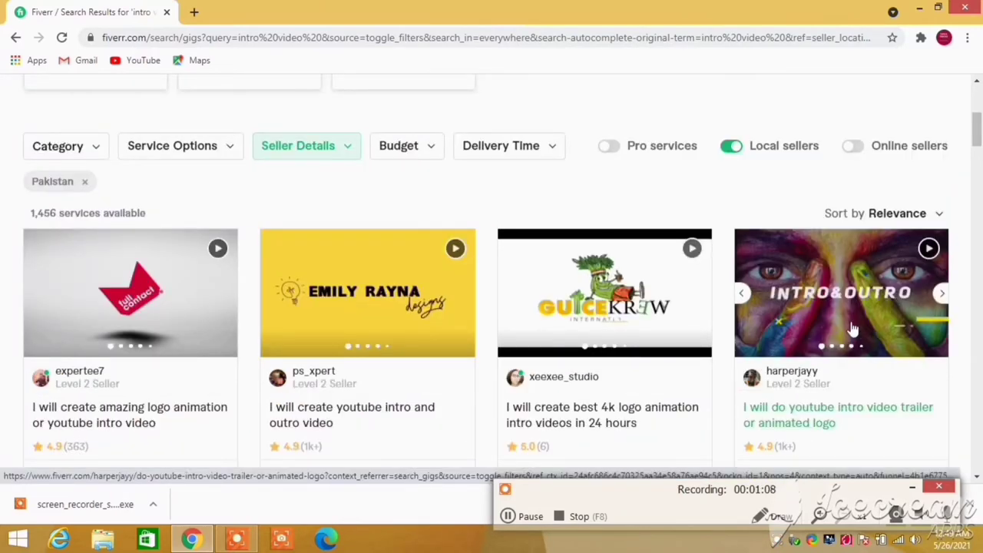
pyautogui.scroll(4, 852, 329)
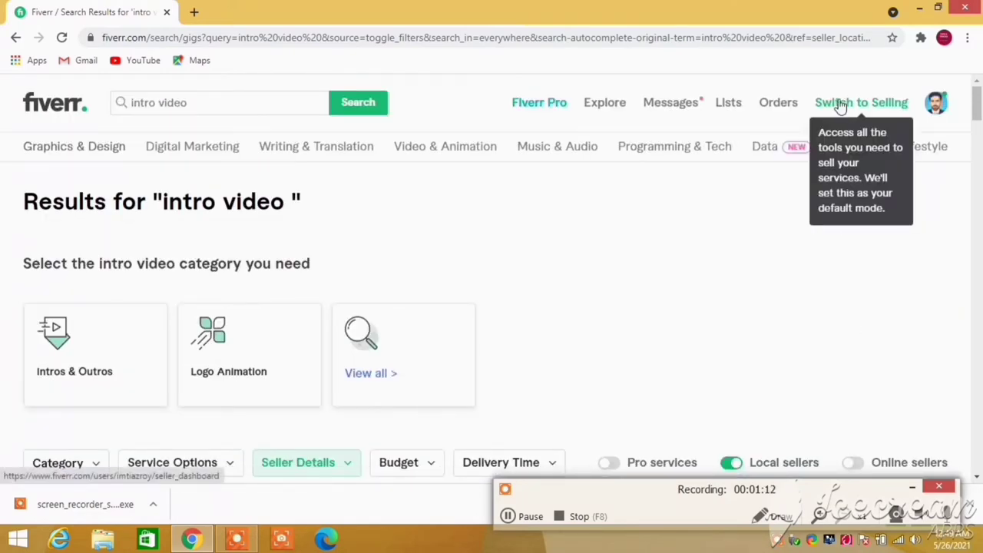
# Switch the account to selling mode and open the form for creating a new gig.
pyautogui.click(841, 105)
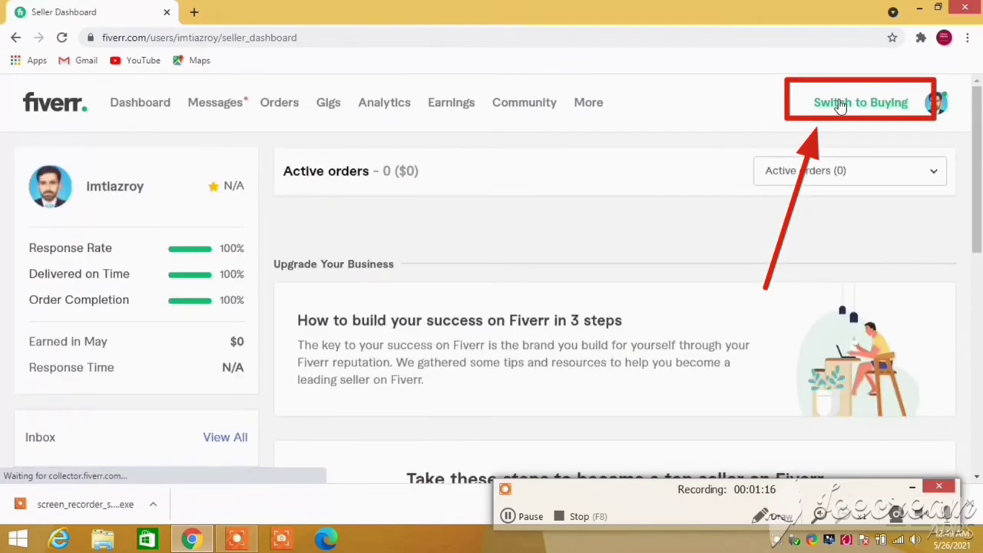
pyautogui.click(841, 105)
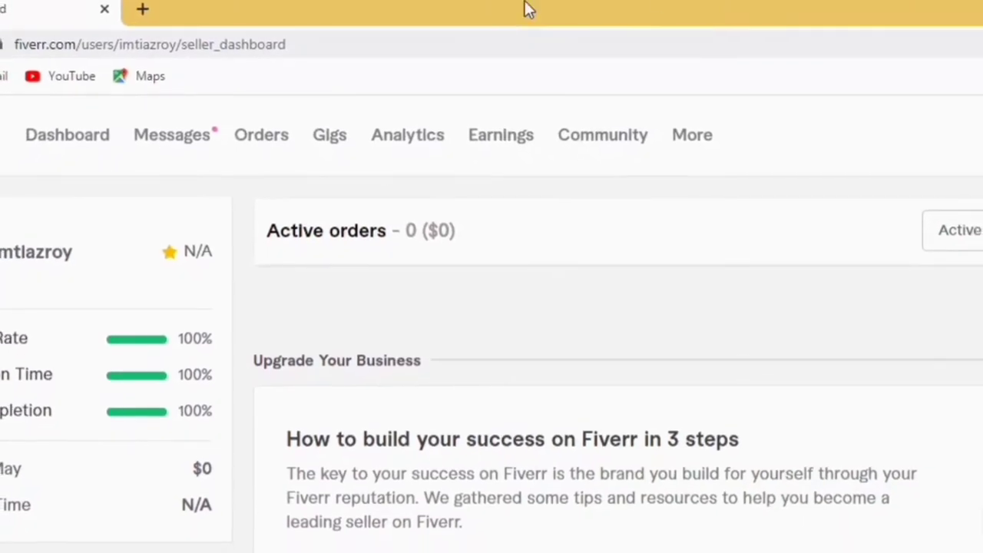
pyautogui.click(325, 121)
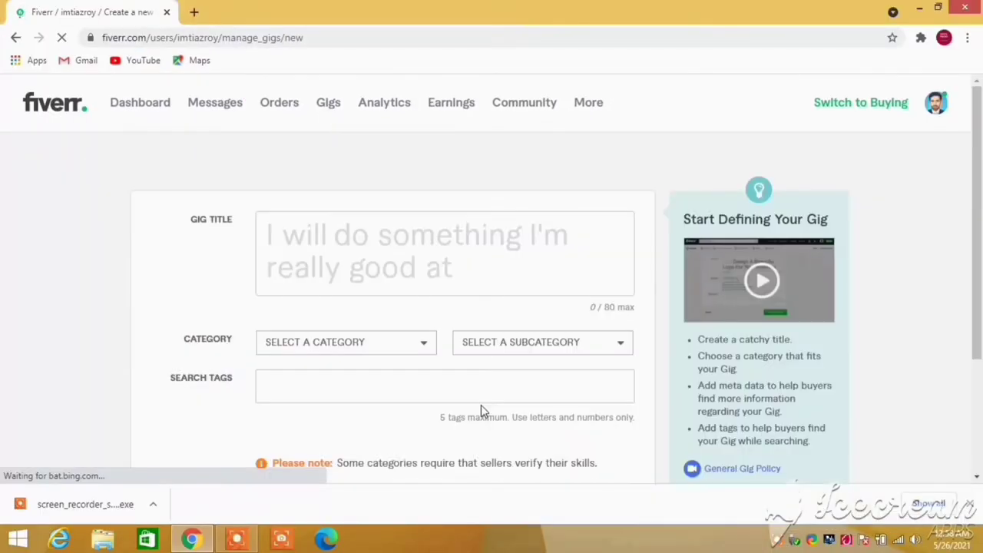
# Title the gig "Create a world class intro Video for You" and choose the suggested category Video & Animation > Intros & Outros.
pyautogui.click(392, 292)
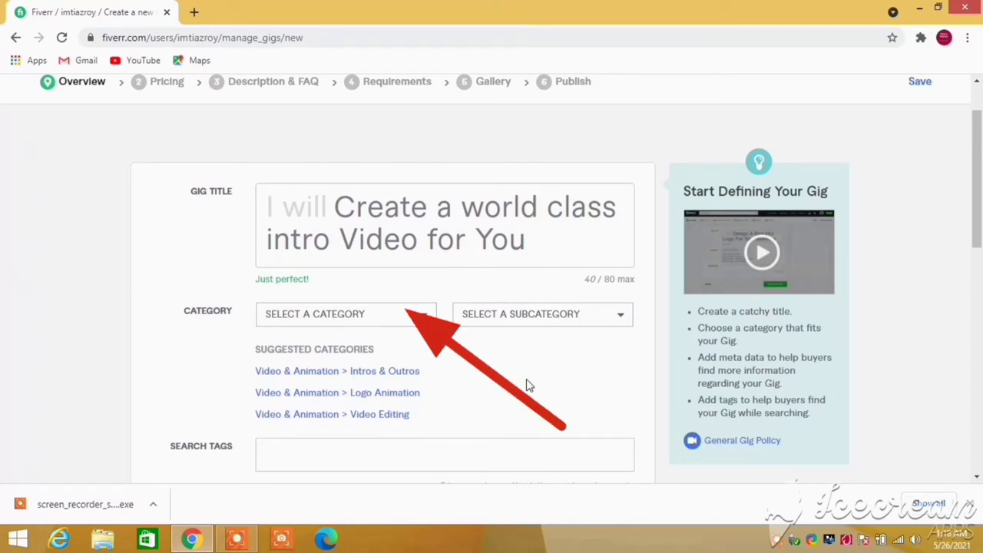
pyautogui.click(384, 374)
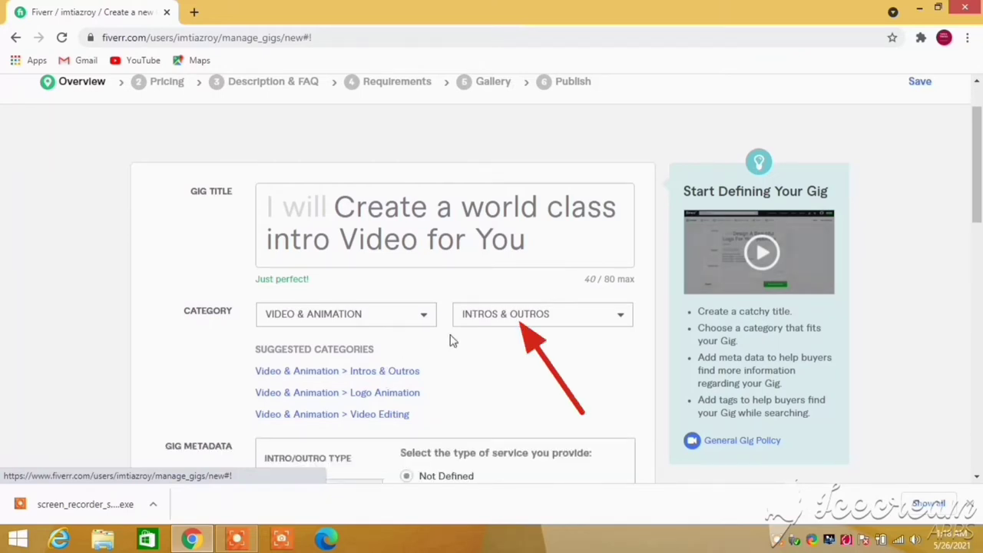
pyautogui.moveTo(487, 320)
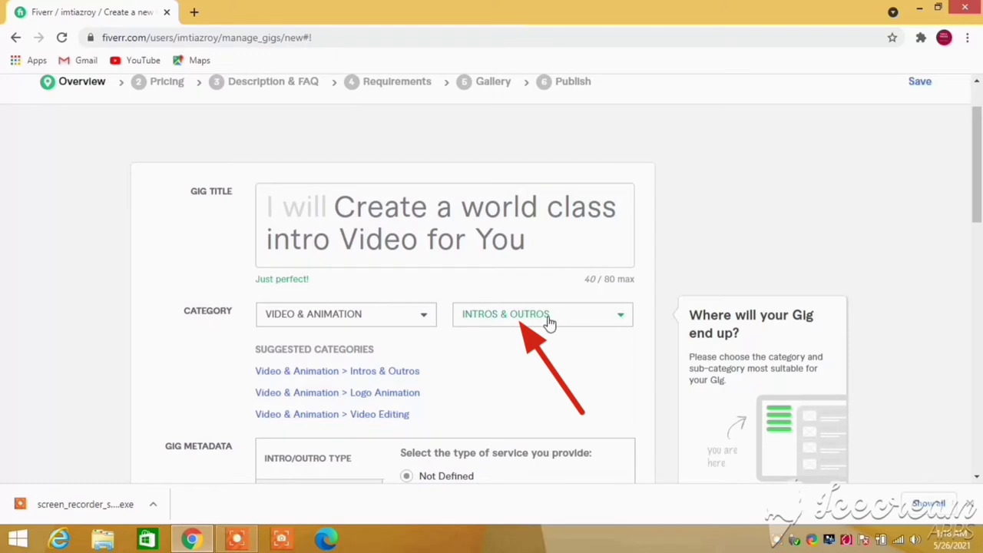
# Set the intro/outro type in the gig metadata to YouTube Channel Intro.
pyautogui.scroll(-2, 564, 338)
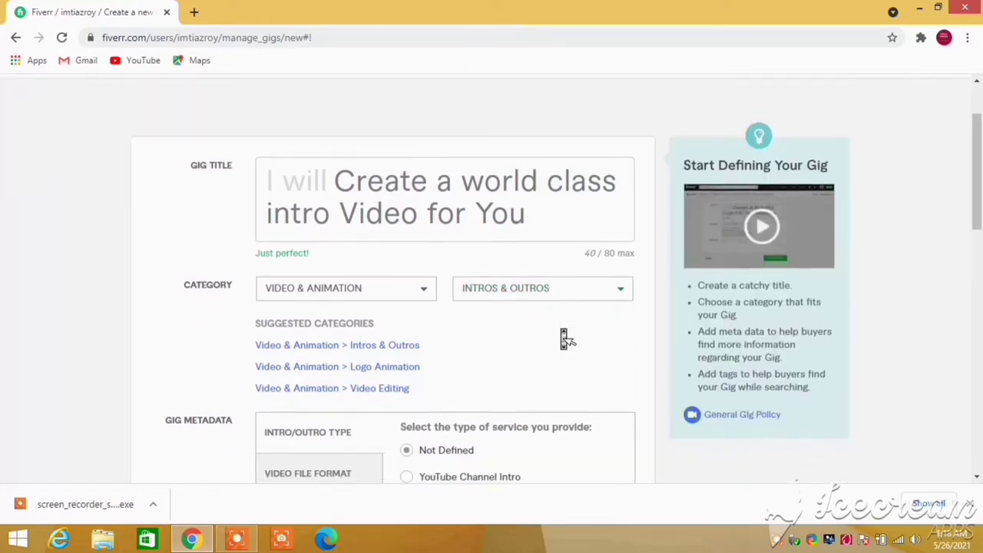
pyautogui.scroll(-1, 564, 337)
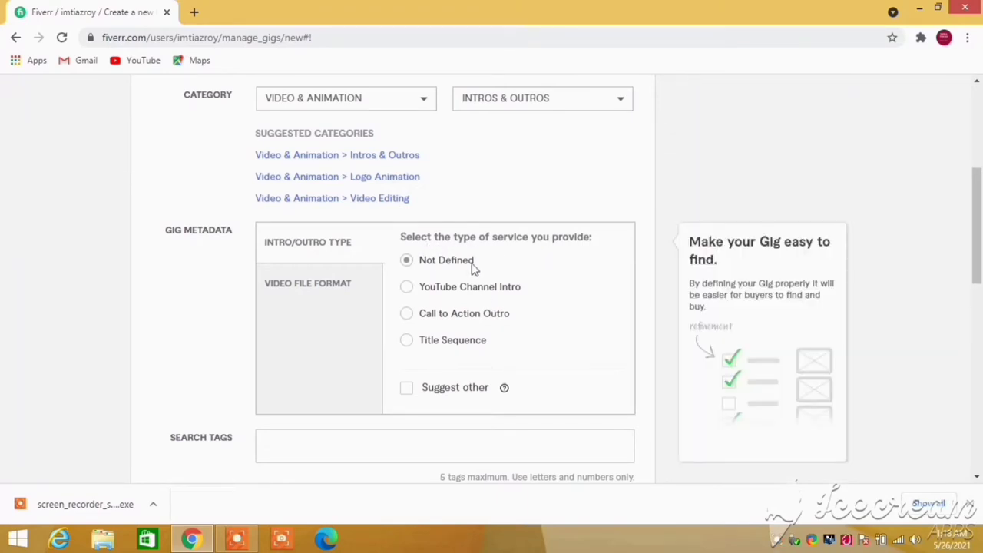
pyautogui.click(406, 288)
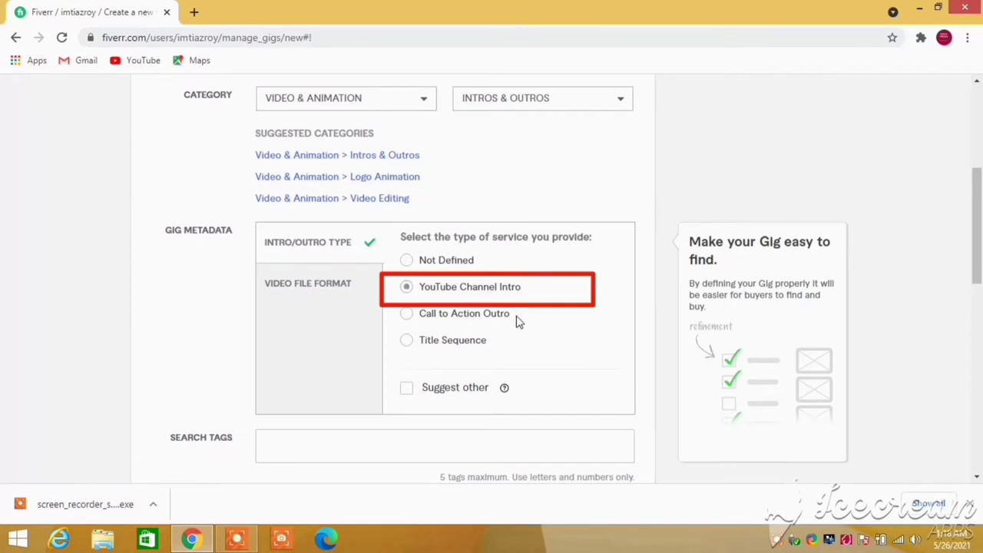
# Add the search tags "Intro videos" and "Youtube video" to the gig.
pyautogui.scroll(-1, 468, 357)
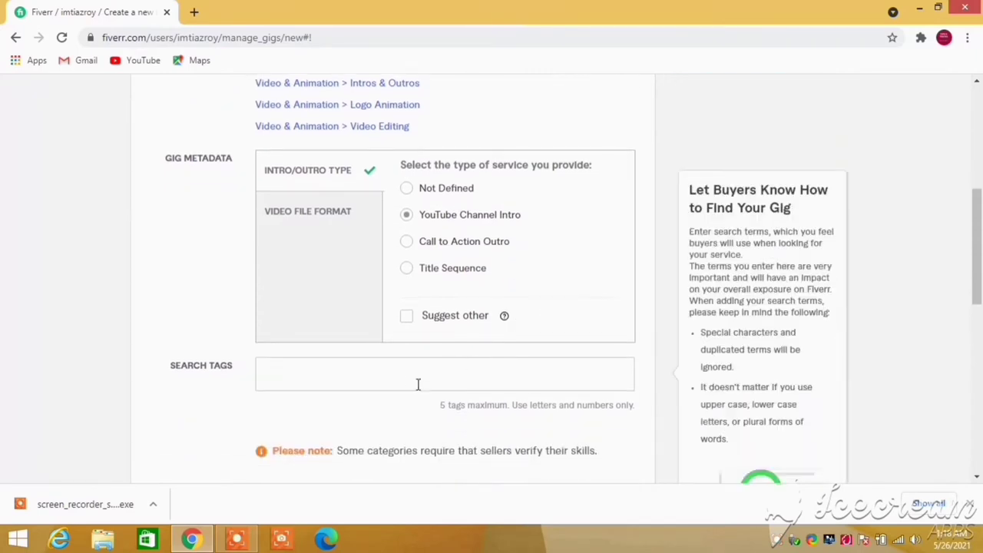
pyautogui.click(398, 372)
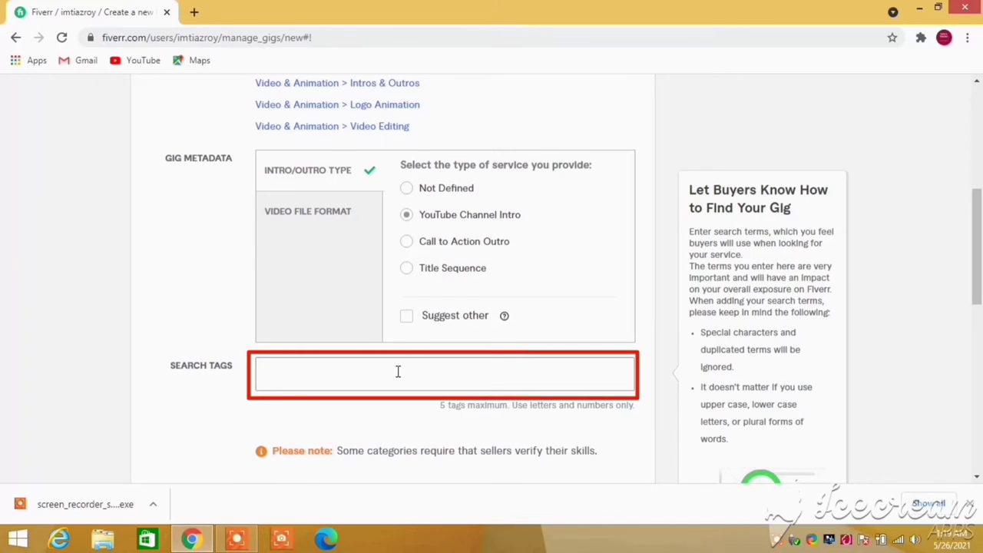
pyautogui.write('Intro videso')
pyautogui.press('BackSpace')
pyautogui.press('BackSpace')
pyautogui.write('os')
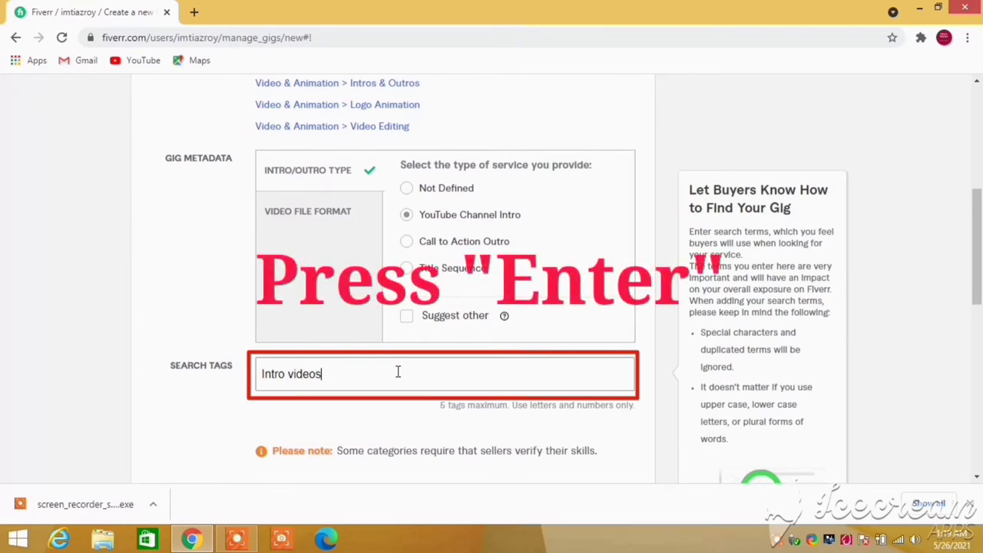
pyautogui.press('Return')
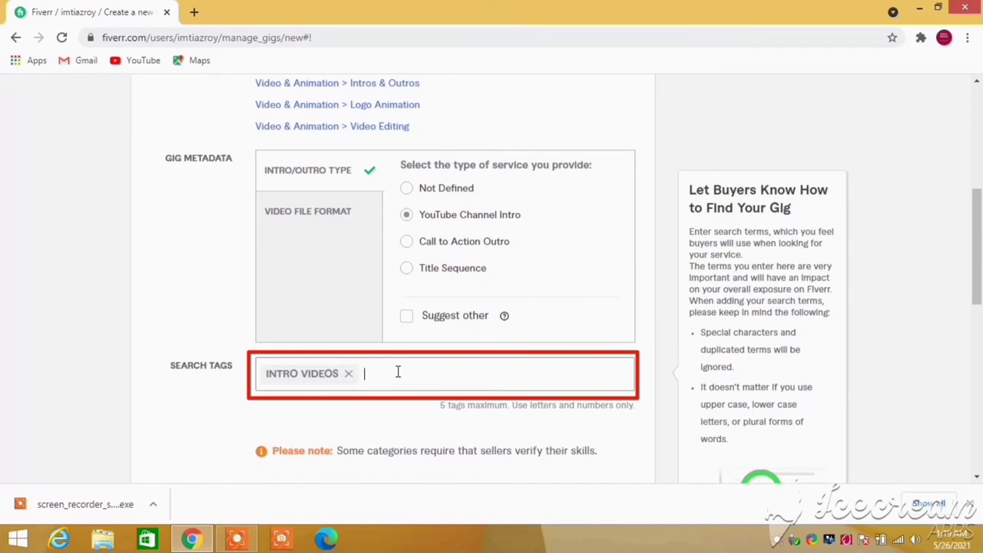
pyautogui.write('Youtube video')
pyautogui.press('Return')
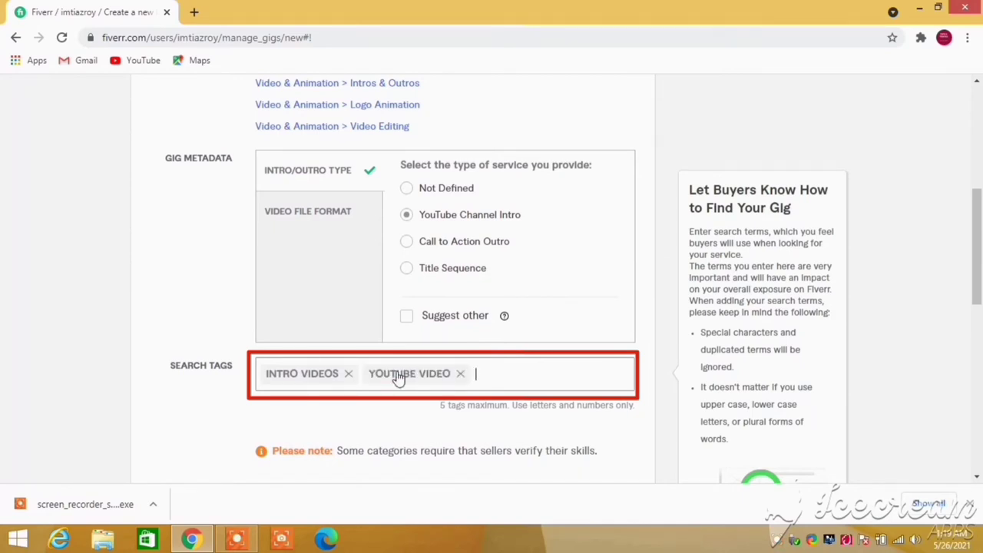
# Save the gig overview, continue to pricing, and enable offering three packages.
pyautogui.scroll(-10, 511, 403)
pyautogui.scroll(9, 509, 399)
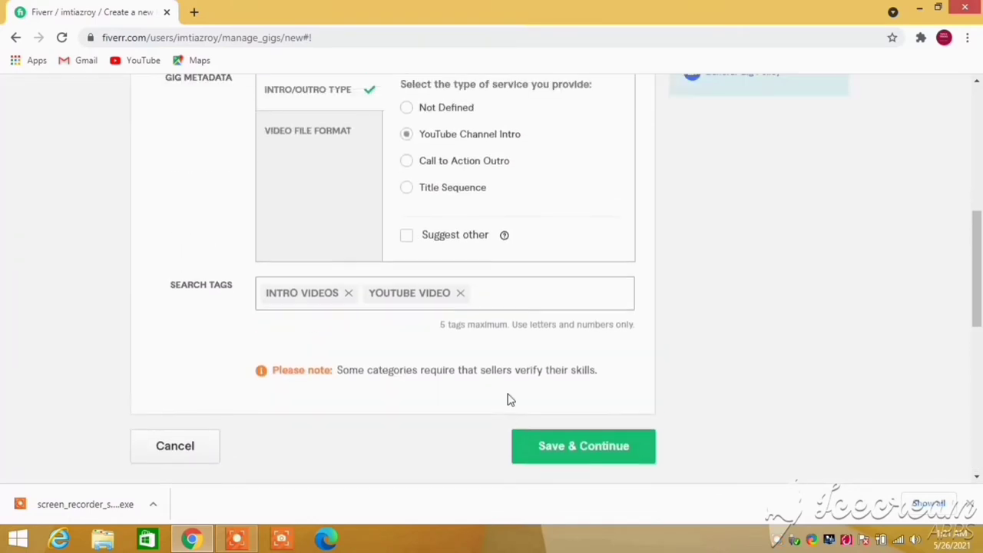
pyautogui.click(555, 444)
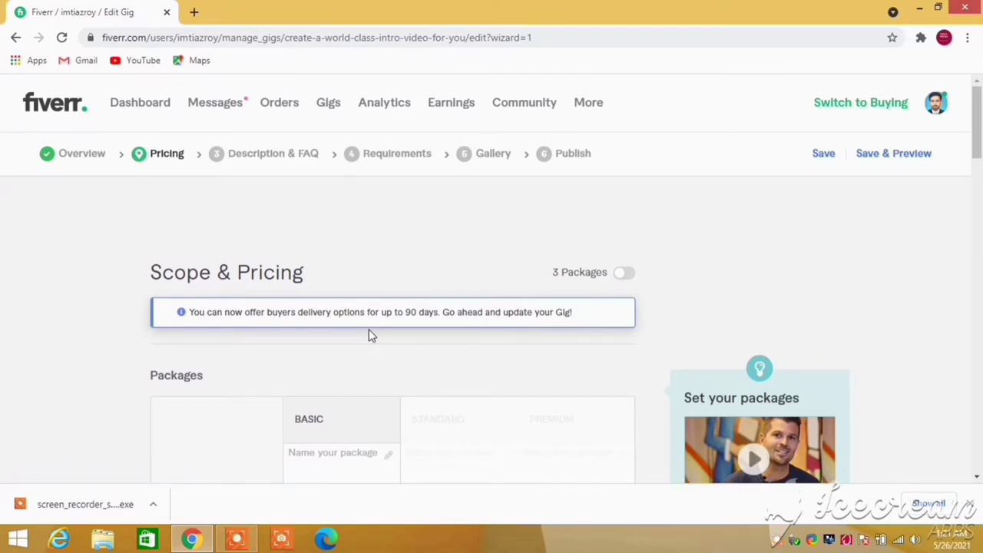
pyautogui.click(623, 274)
pyautogui.scroll(-2, 569, 317)
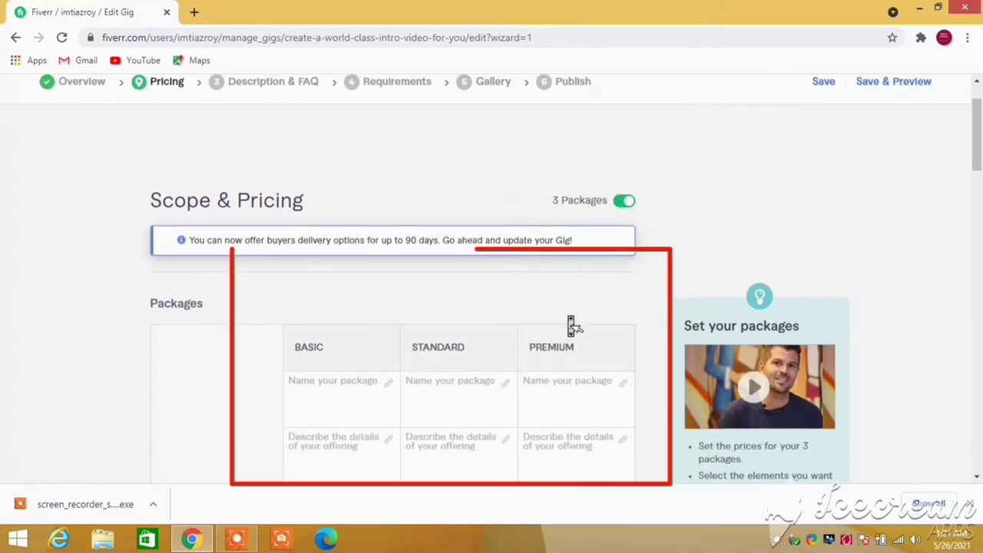
# Name the Basic tier "Basic package".
pyautogui.click(349, 326)
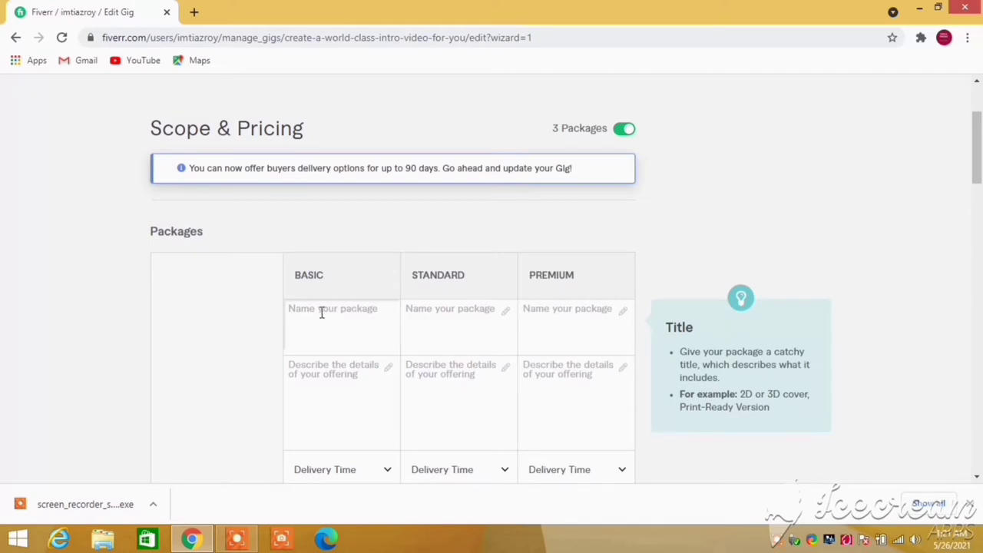
pyautogui.write('B')
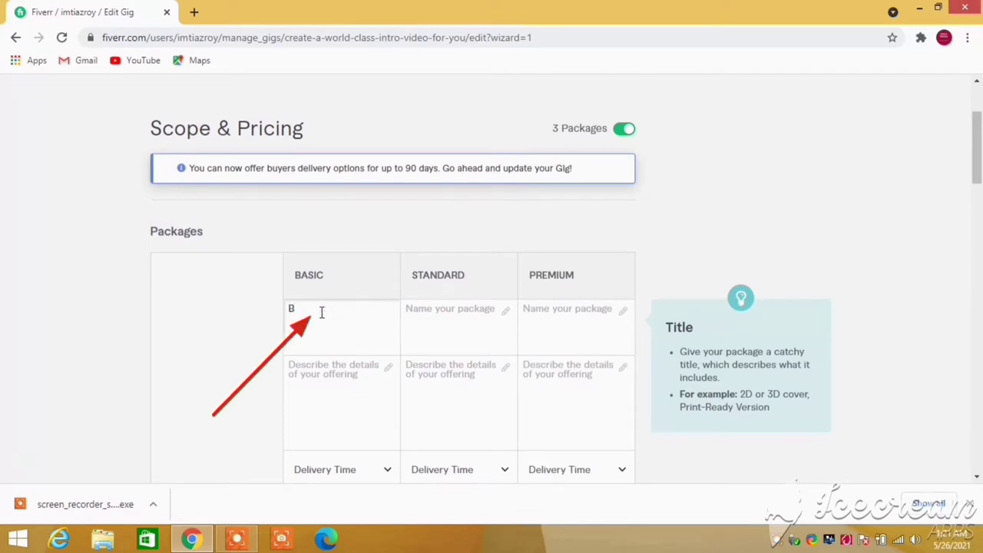
pyautogui.write('asic p')
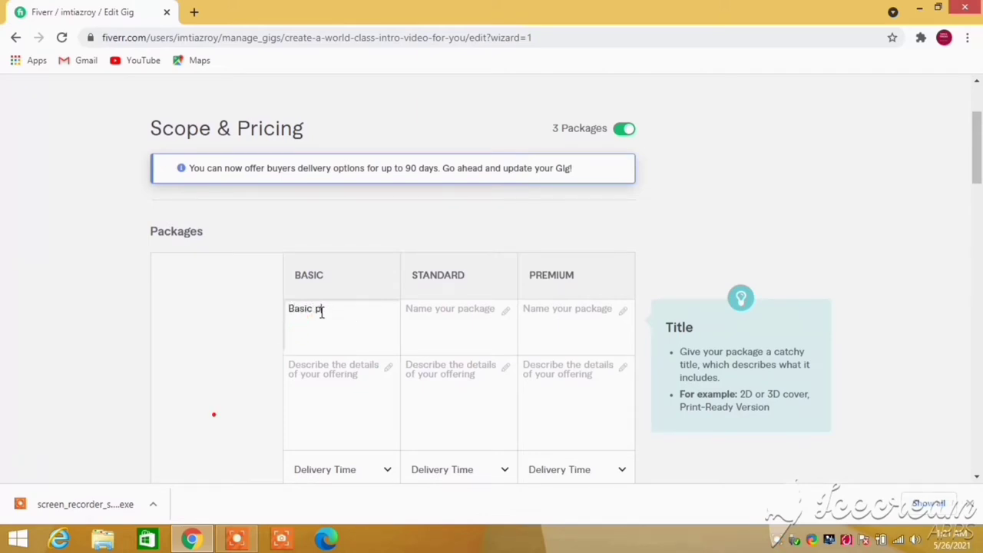
pyautogui.write('a')
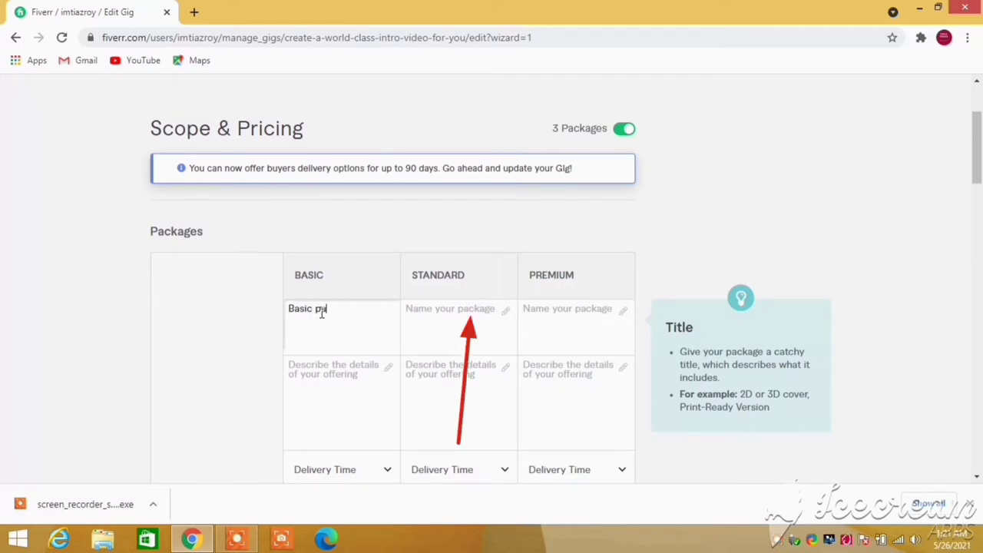
pyautogui.write('ckge')
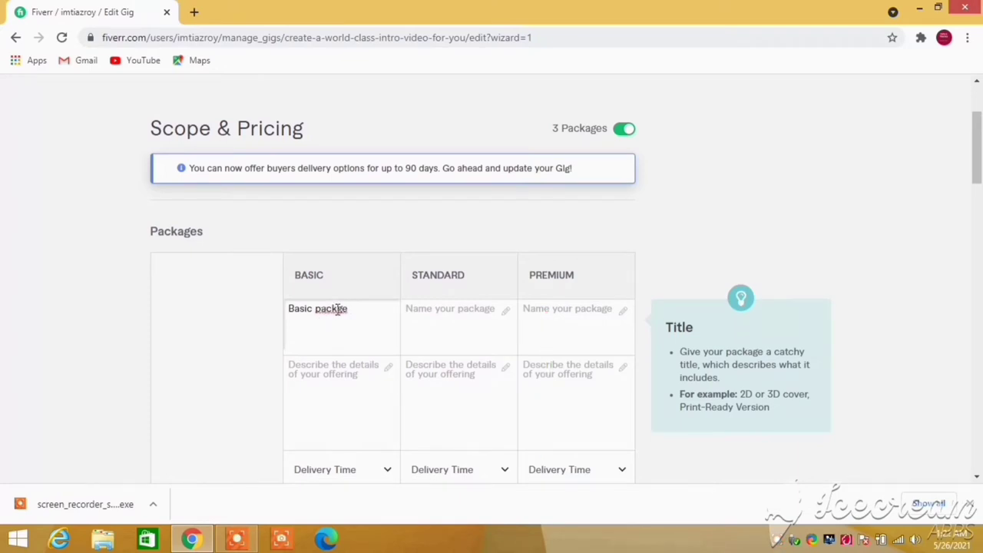
pyautogui.click(337, 309)
pyautogui.write('a')
# Describe the Basic package as "one intro video" and set its delivery time to 1 day.
pyautogui.moveTo(346, 376)
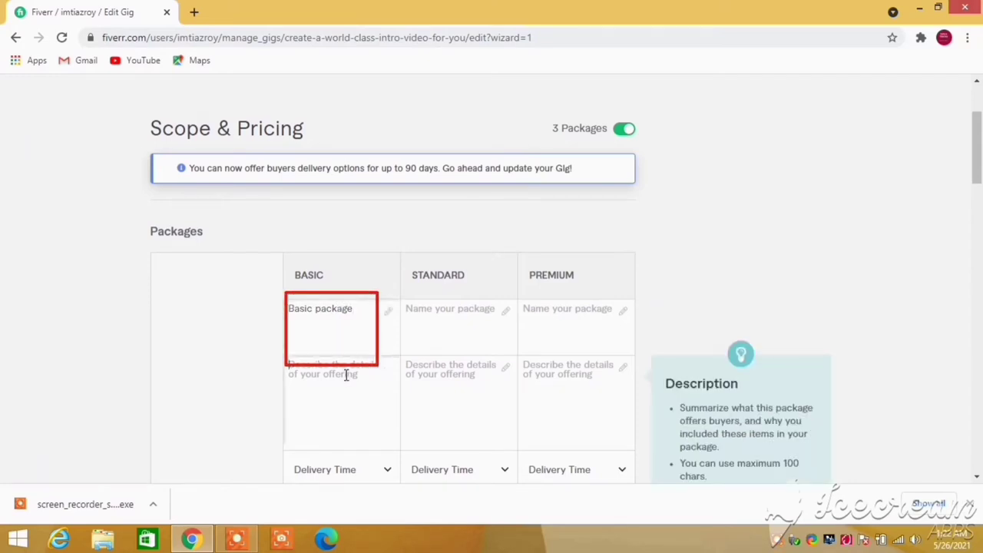
pyautogui.click(347, 375)
pyautogui.write('on')
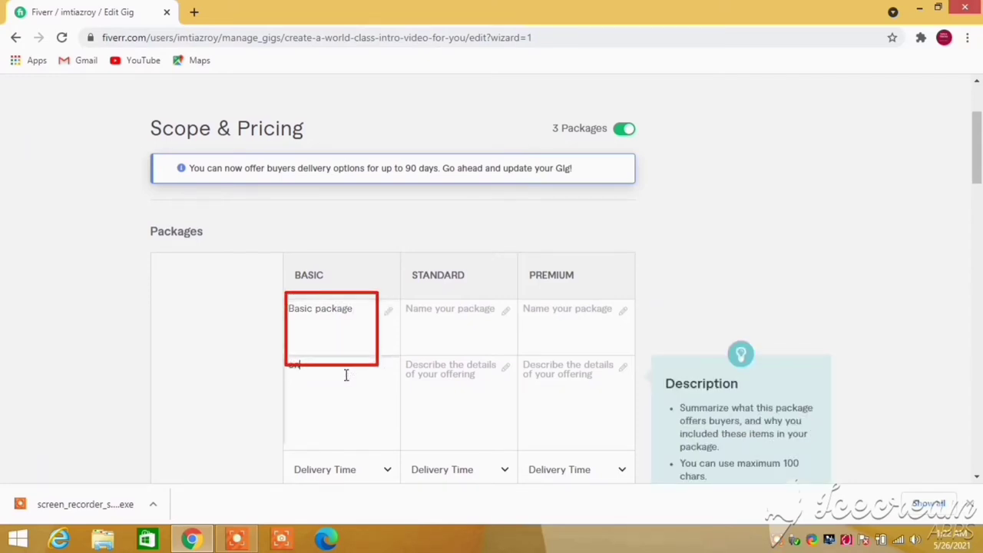
pyautogui.write('e')
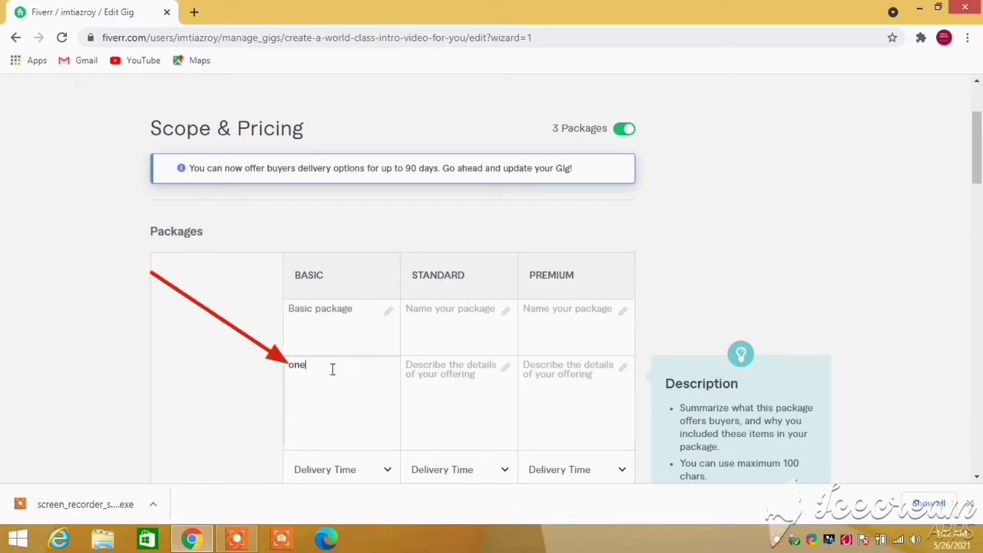
pyautogui.write(' in')
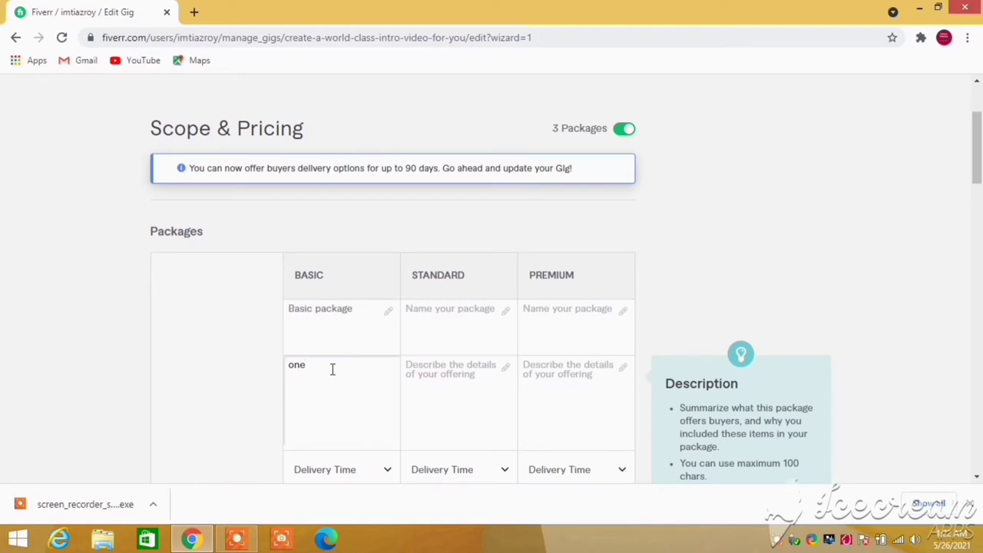
pyautogui.write('tro video')
pyautogui.click(386, 472)
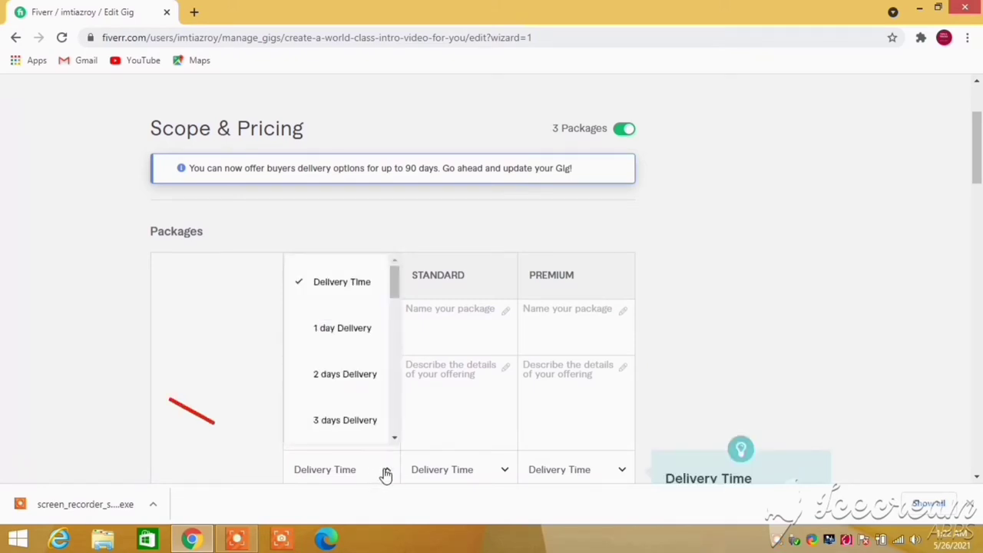
pyautogui.click(344, 335)
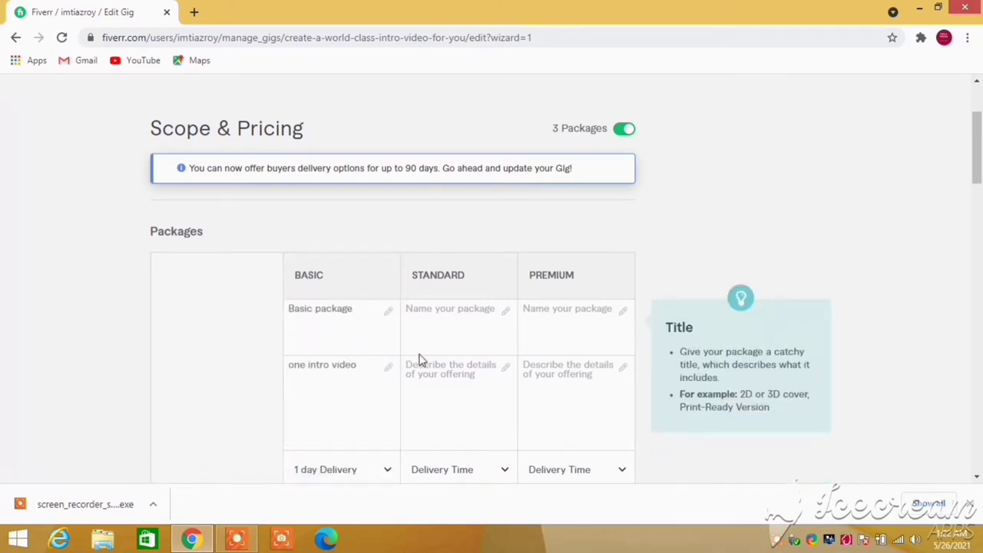
# Include background music, sound effects and video footage in the Basic package.
pyautogui.scroll(-5, 418, 361)
pyautogui.click(345, 386)
pyautogui.click(341, 434)
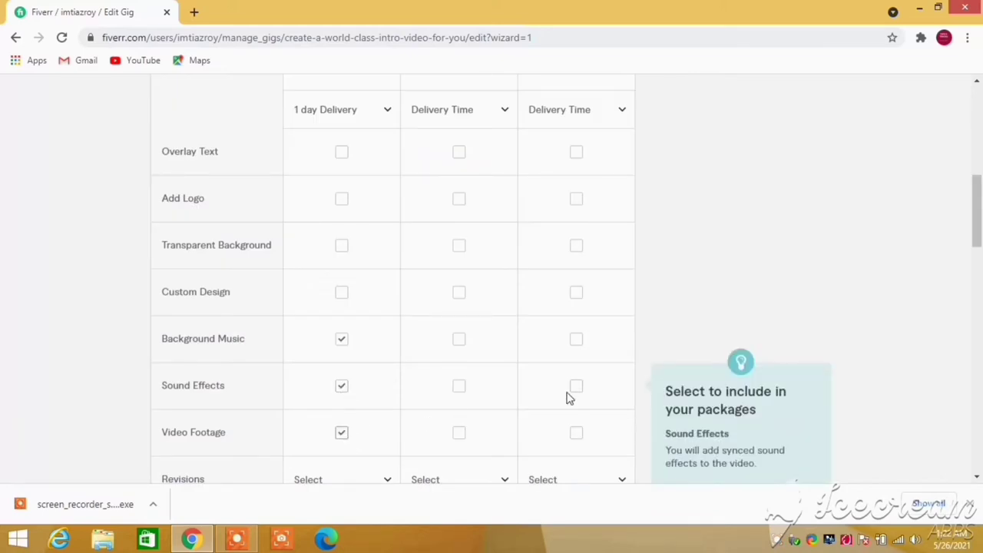
# Set the Basic package's price to $5.
pyautogui.scroll(-1, 569, 399)
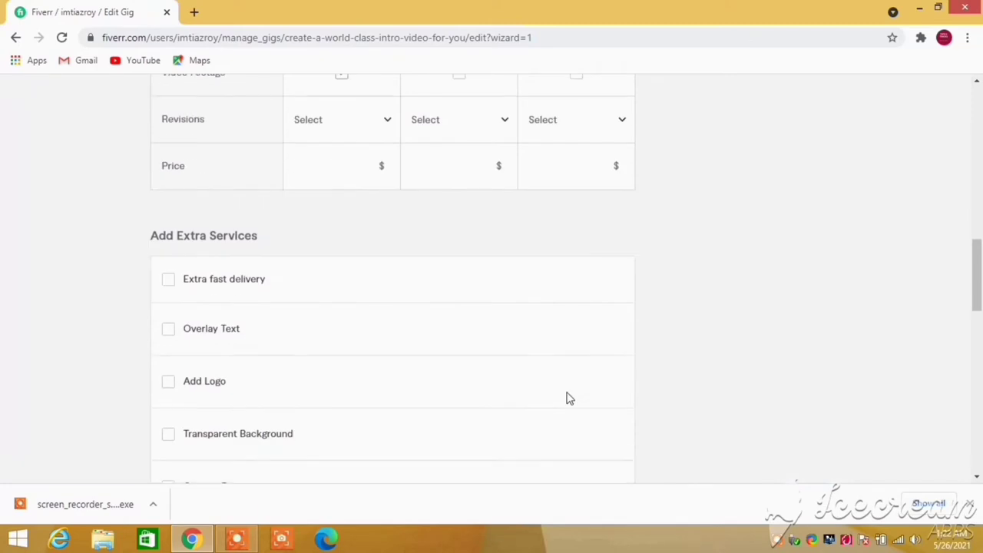
pyautogui.scroll(3, 569, 398)
pyautogui.scroll(-1, 571, 401)
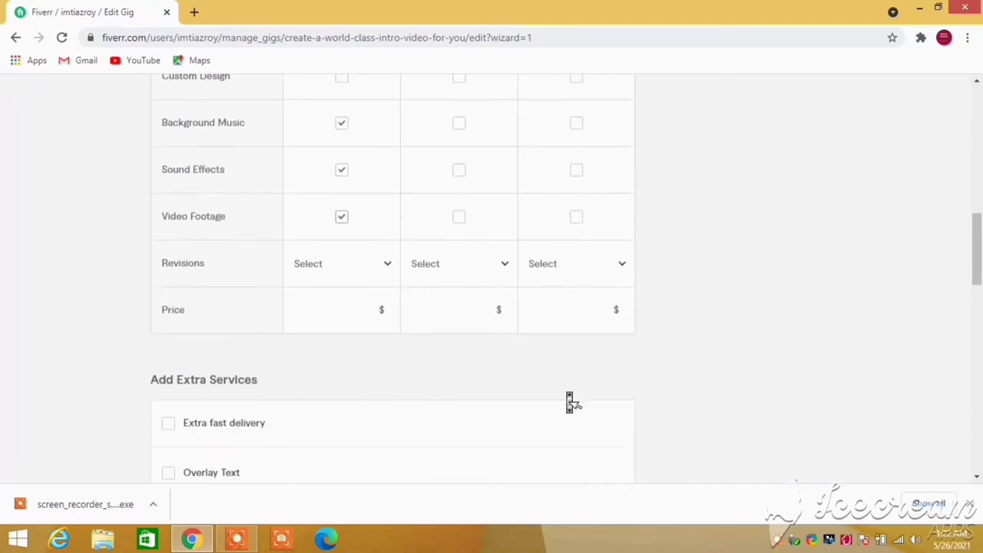
pyautogui.scroll(1, 570, 402)
pyautogui.moveTo(425, 382)
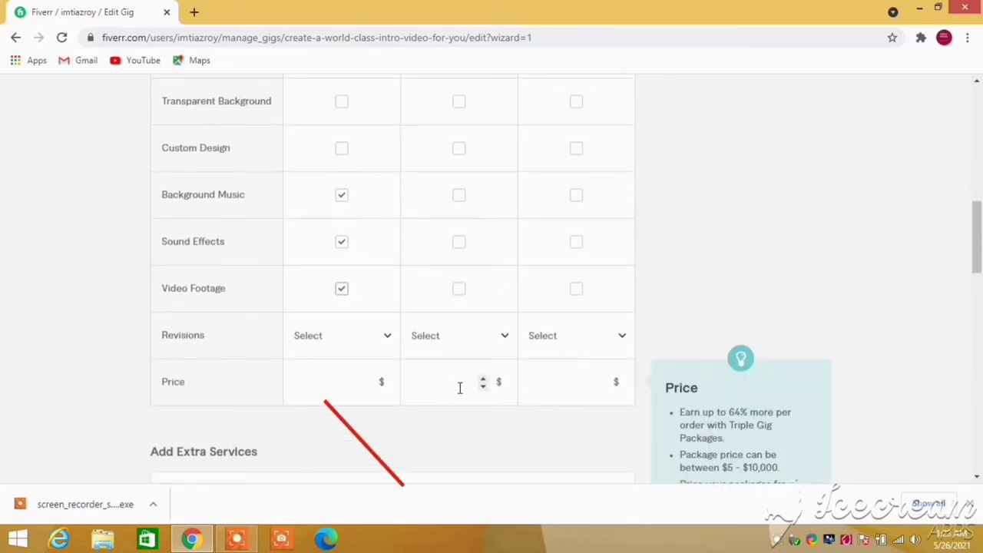
pyautogui.click(340, 384)
pyautogui.write('5')
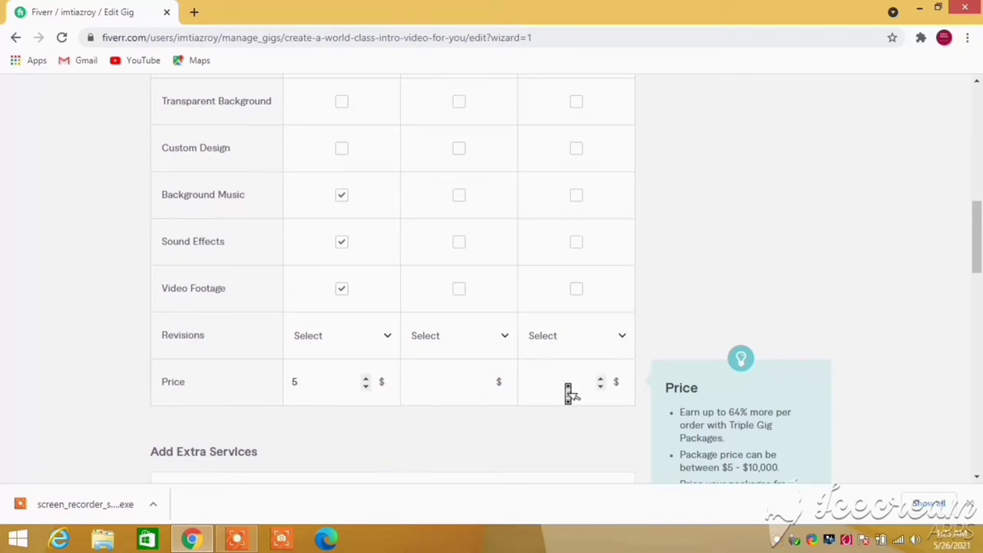
# Name the Standard tier "Standard package".
pyautogui.scroll(3, 568, 392)
pyautogui.scroll(4, 568, 392)
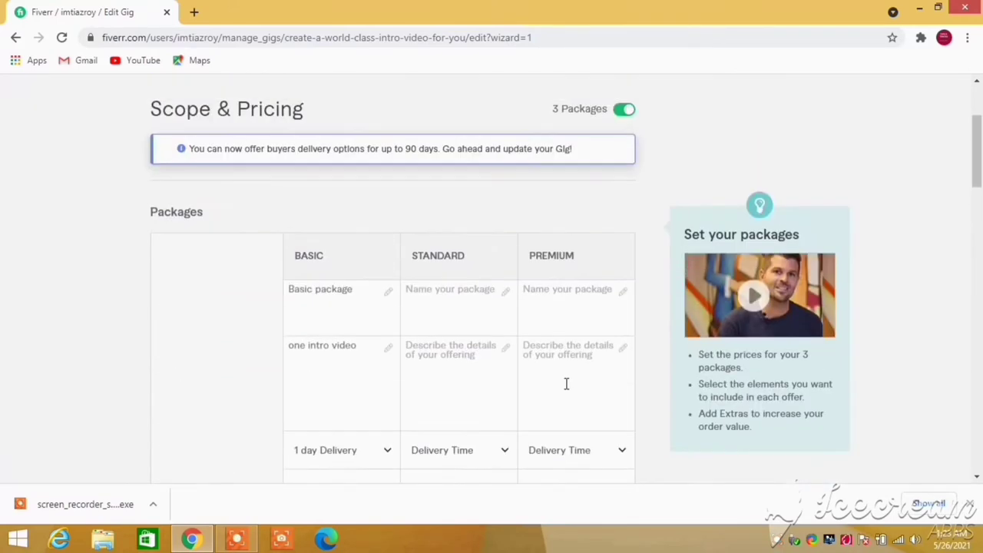
pyautogui.click(458, 309)
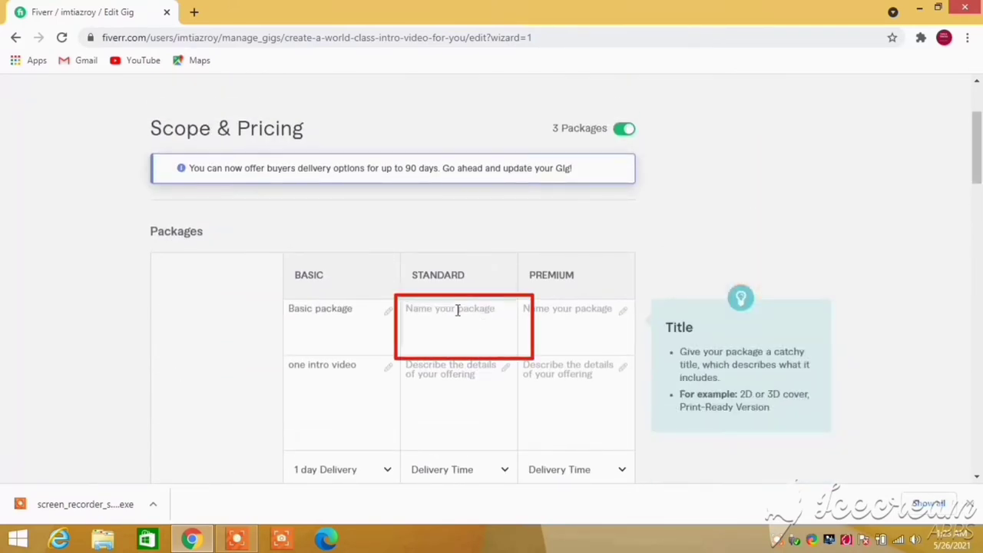
pyautogui.write('Standard package')
# Describe the Standard package as "One intro video and one outro video" and set its delivery time to 1 day.
pyautogui.click(463, 375)
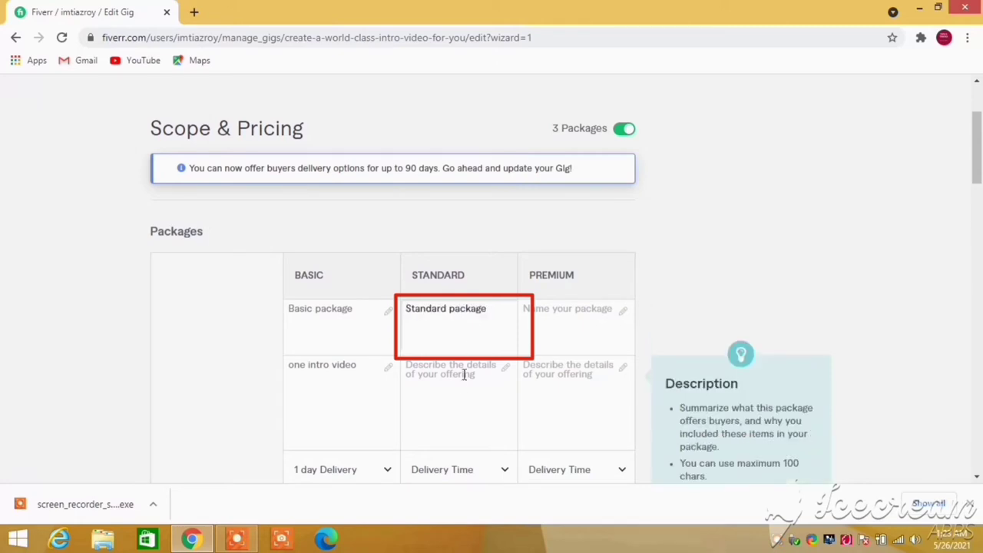
pyautogui.write('O')
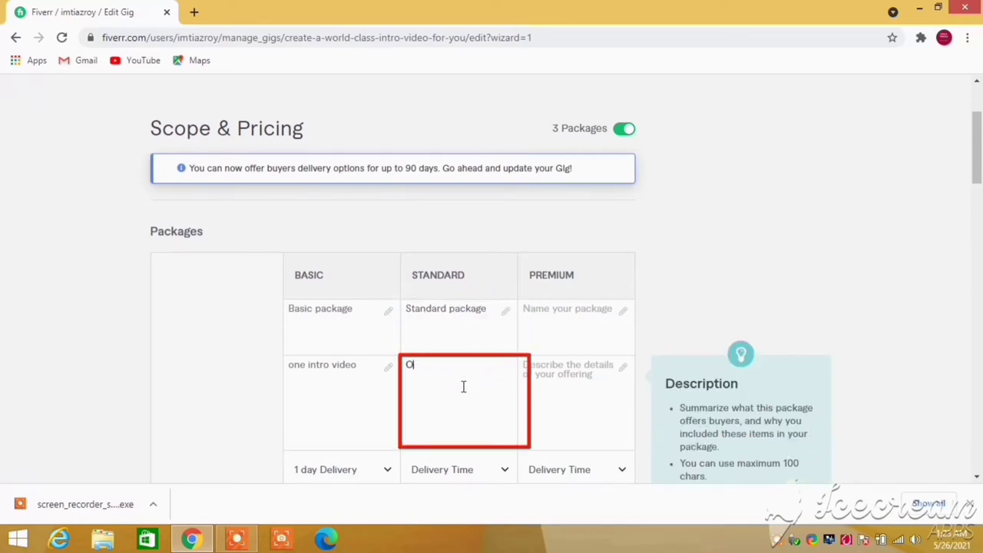
pyautogui.write('ne intro video and one ou')
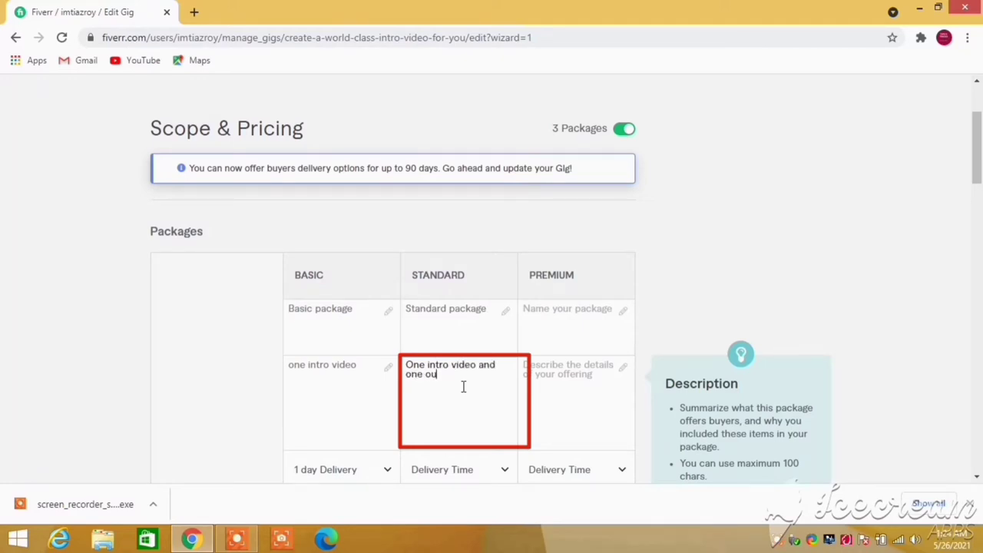
pyautogui.write('tro video')
pyautogui.click(505, 471)
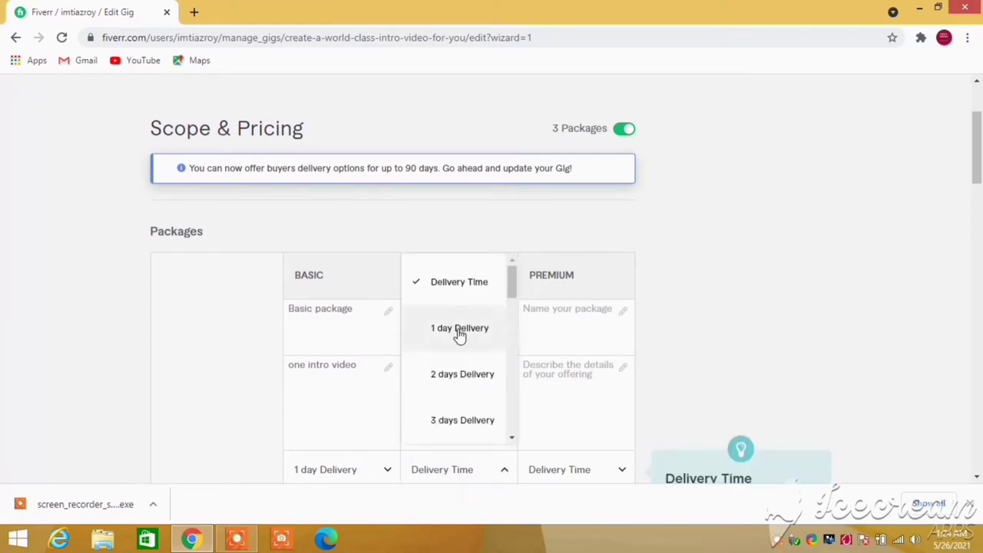
pyautogui.click(459, 328)
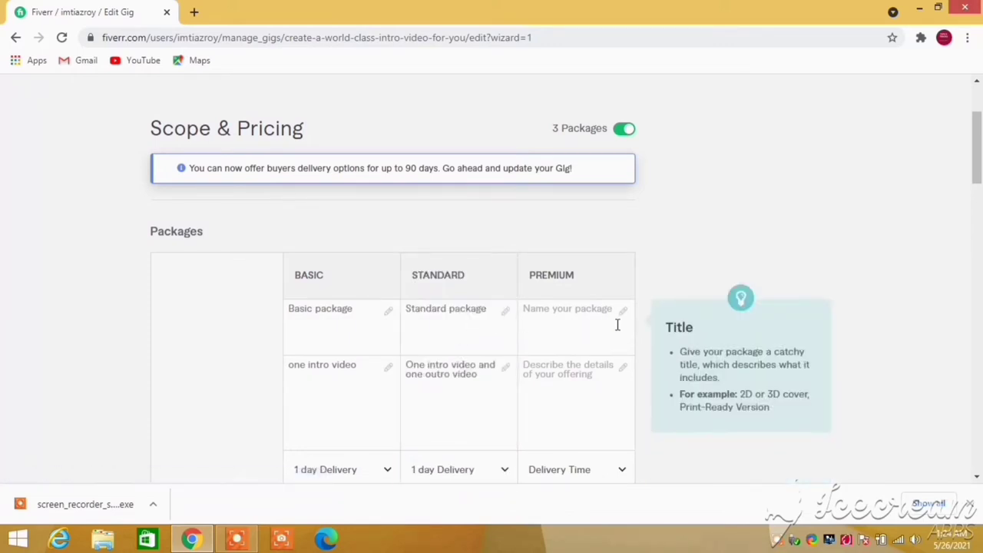
# Include background music, sound effects and video footage in the Standard package.
pyautogui.scroll(-4, 621, 340)
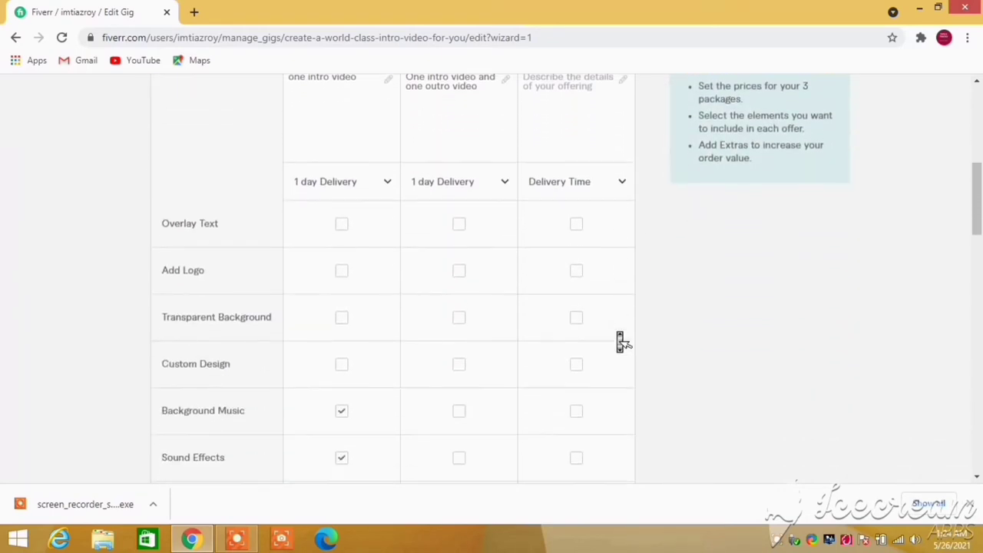
pyautogui.scroll(-1, 621, 340)
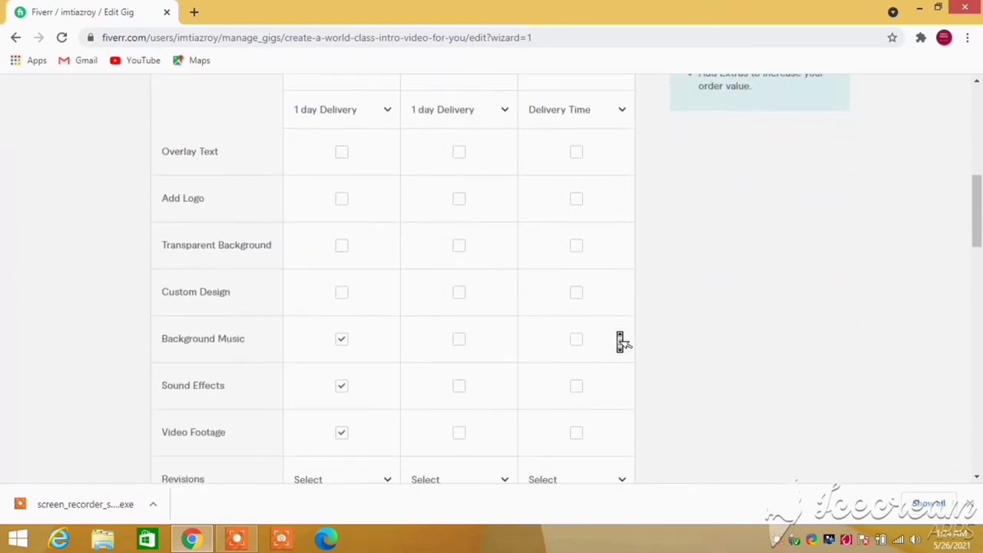
pyautogui.click(460, 341)
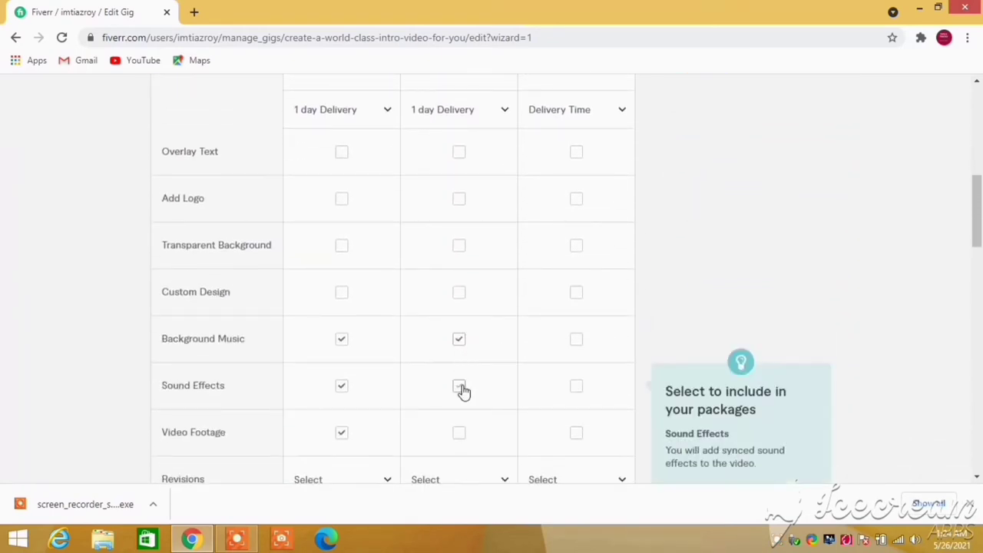
pyautogui.click(459, 387)
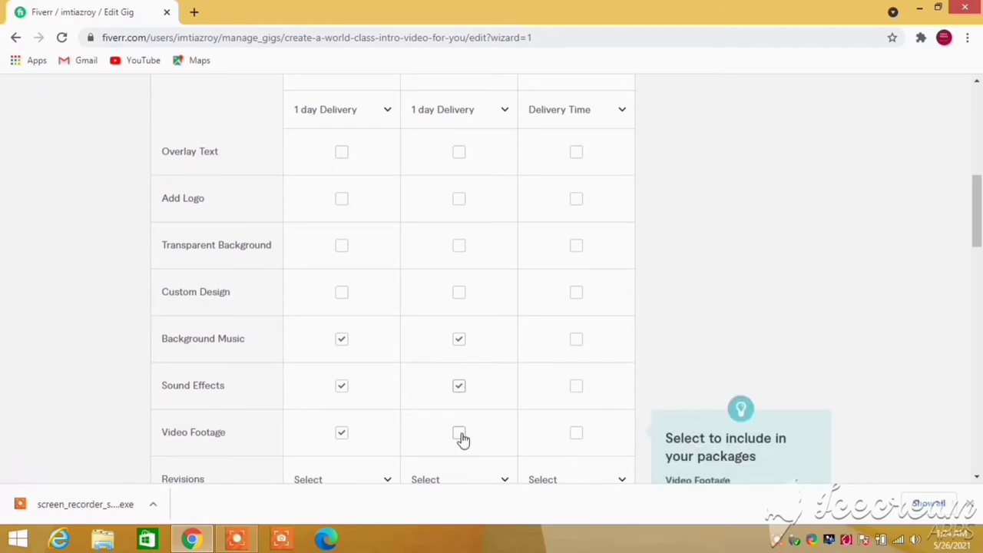
pyautogui.click(460, 434)
# Set the Standard package to 1 revision and its price to $10.
pyautogui.scroll(-1, 508, 439)
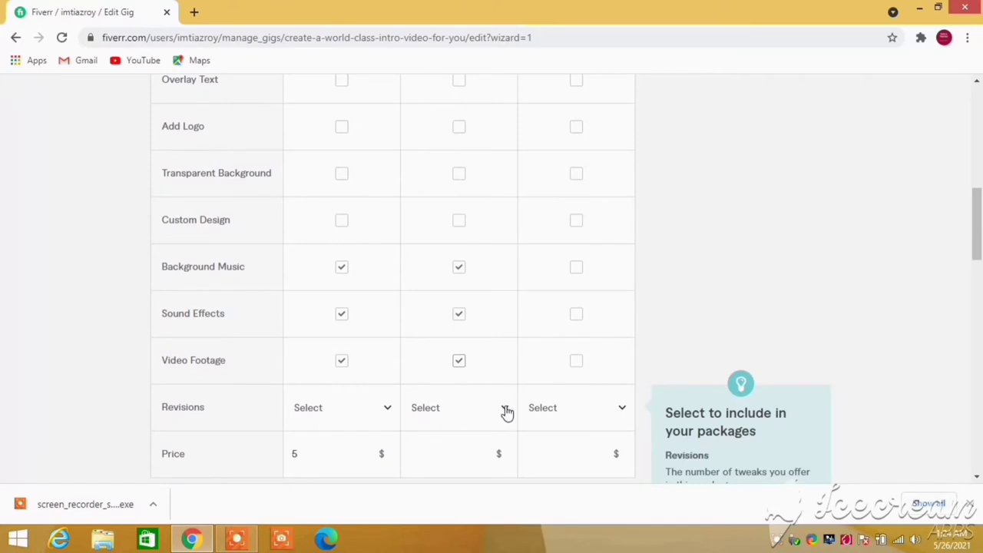
pyautogui.click(507, 410)
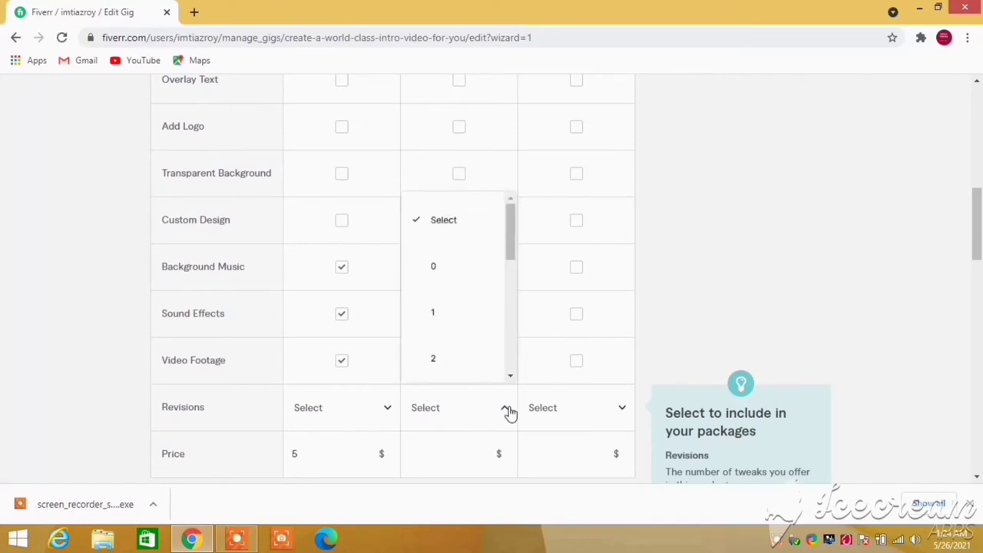
pyautogui.click(436, 323)
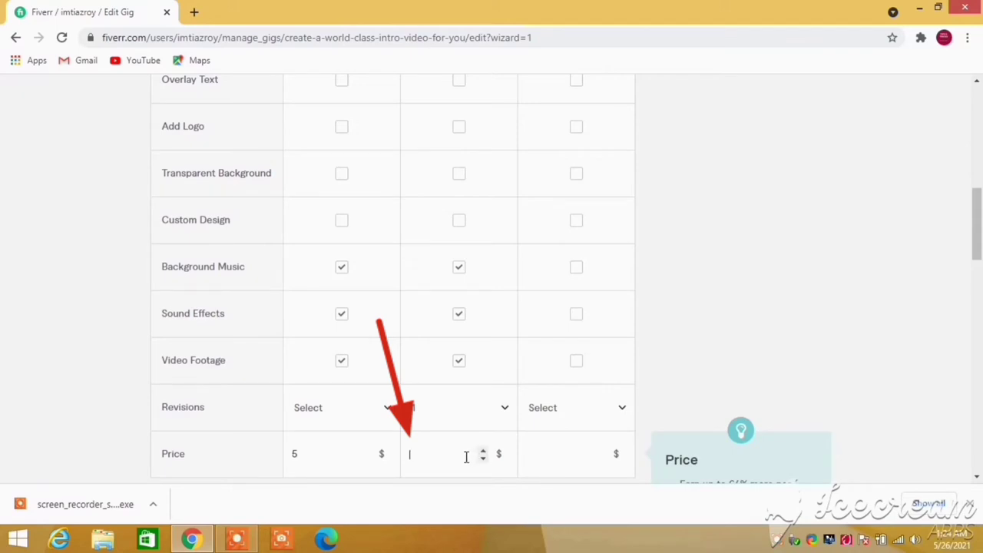
pyautogui.write('15')
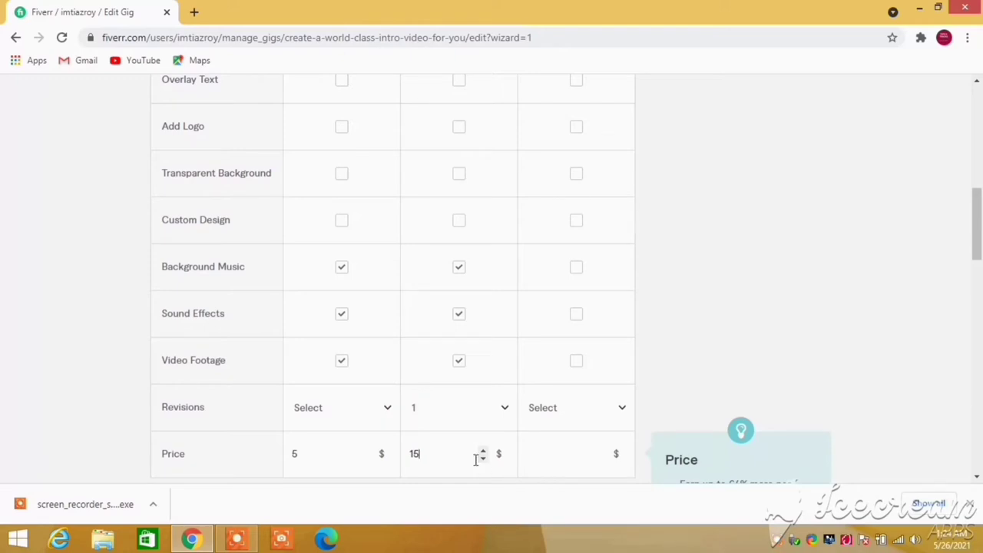
pyautogui.press('BackSpace')
pyautogui.write('0')
# Name the Premium tier "Premium package".
pyautogui.scroll(5, 566, 397)
pyautogui.click(566, 386)
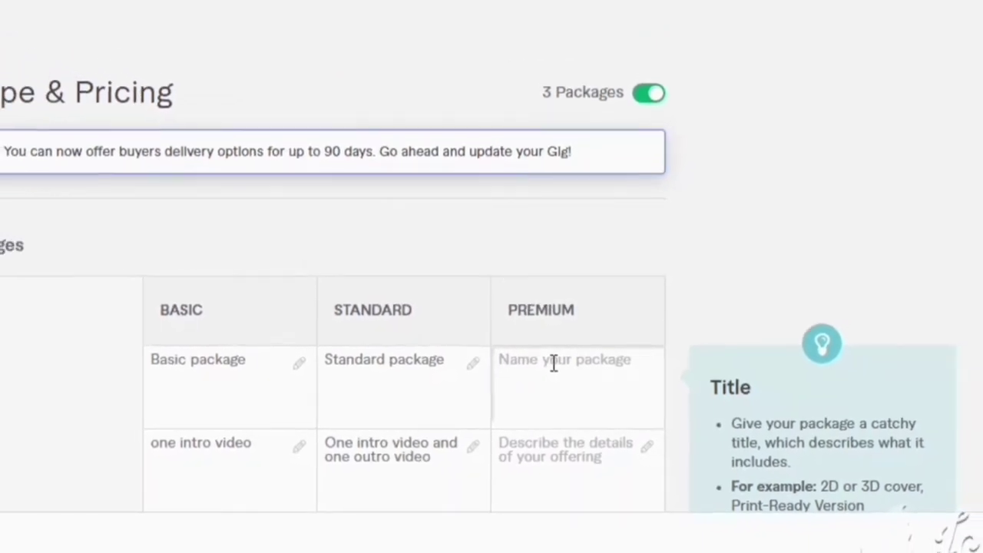
pyautogui.write('Premium package')
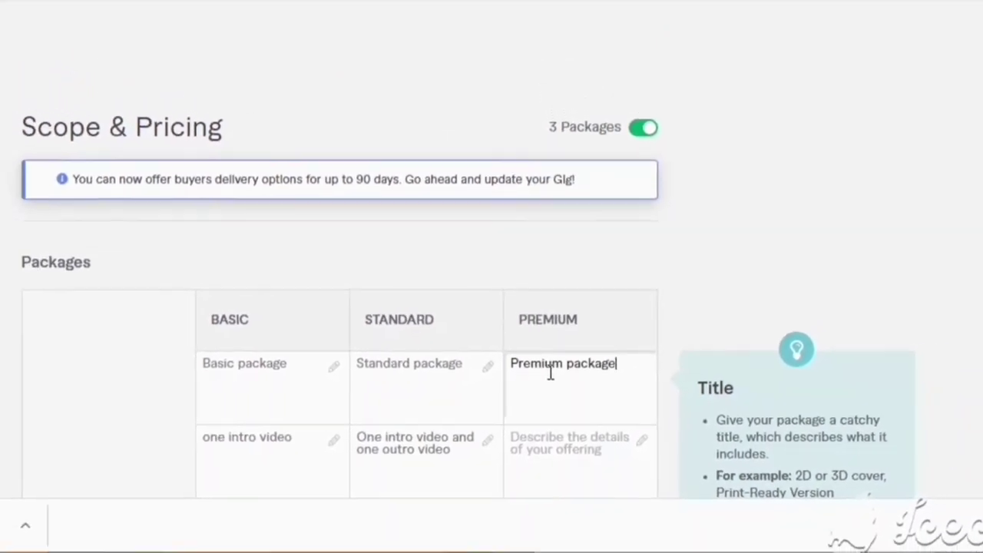
# Describe the Premium package as "two intro video and two outro video" and set its delivery time to 1 day.
pyautogui.click(571, 437)
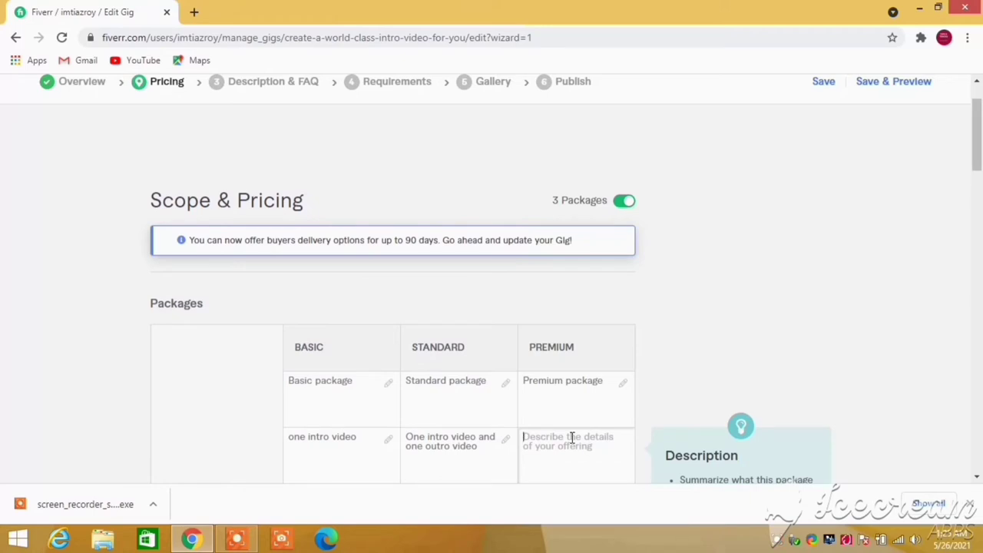
pyautogui.write('two intro vid')
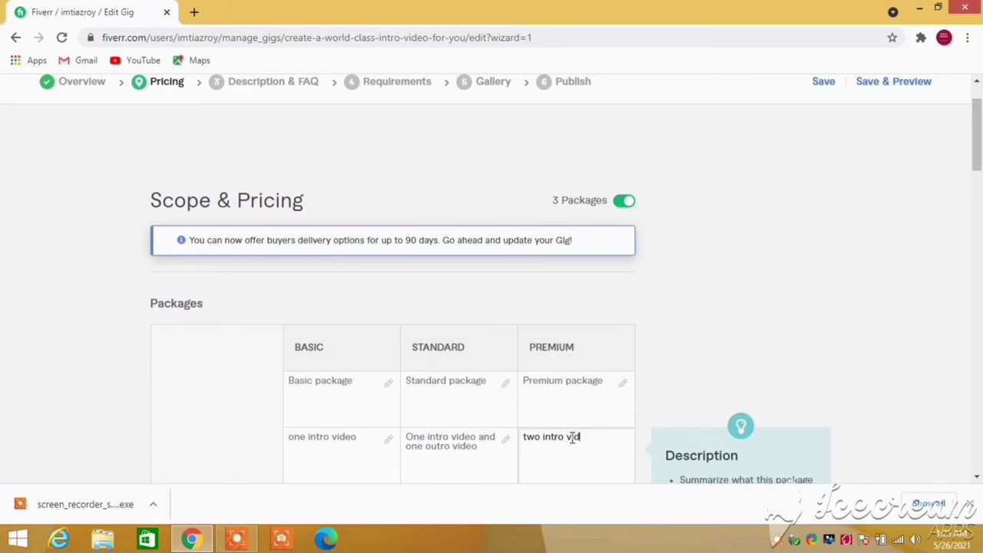
pyautogui.write('eo and two outro video')
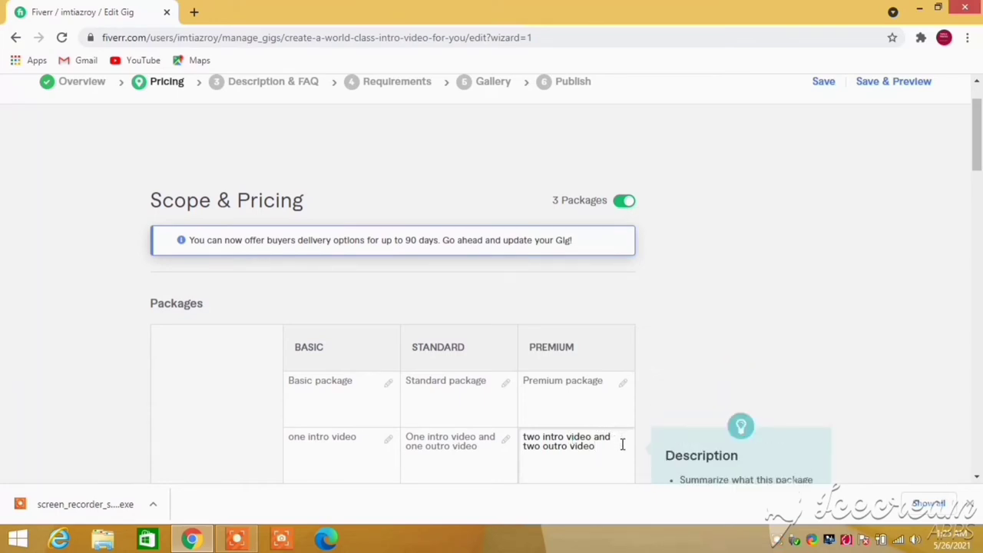
pyautogui.scroll(-3, 621, 444)
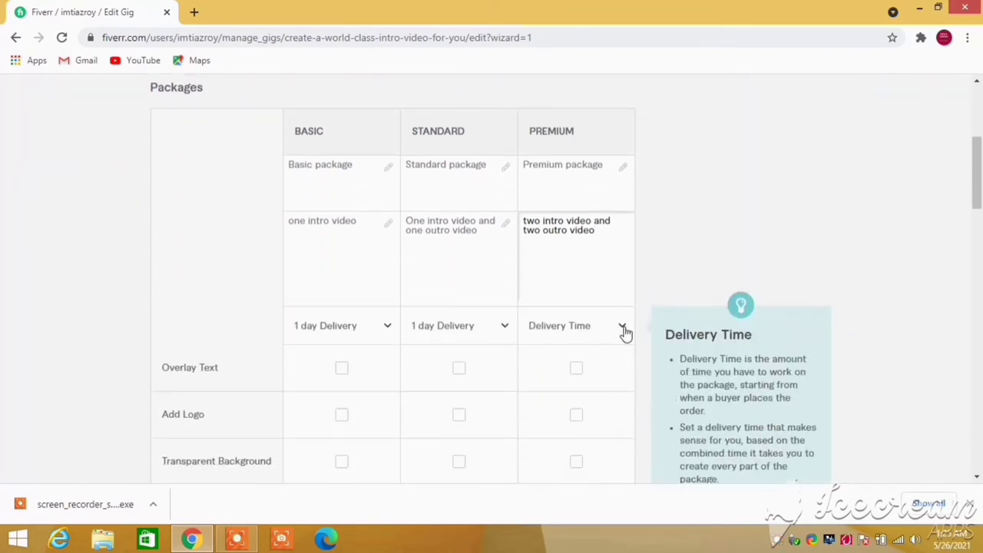
pyautogui.click(623, 330)
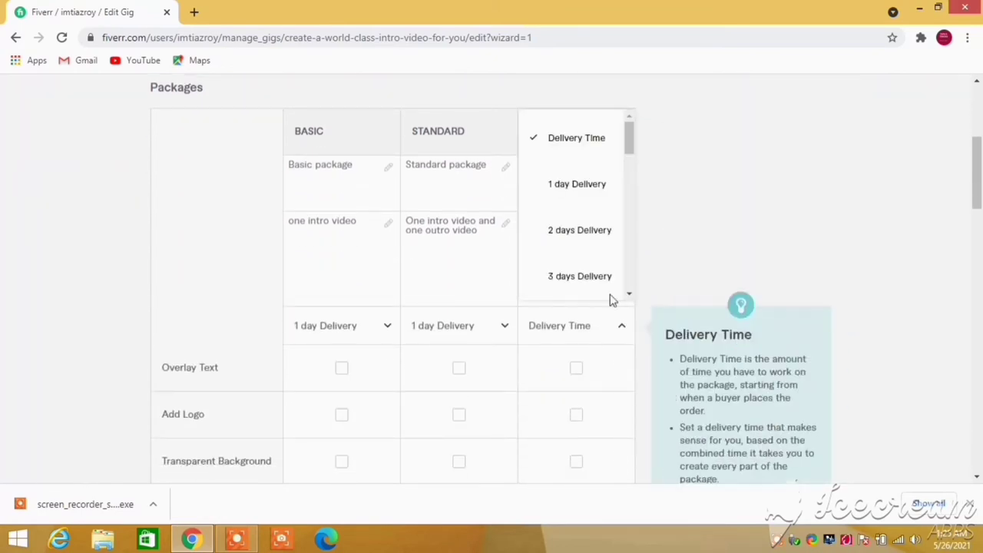
pyautogui.click(581, 188)
# Include overlay text, custom design, background music, sound effects and video footage in the Premium package.
pyautogui.scroll(-1, 588, 351)
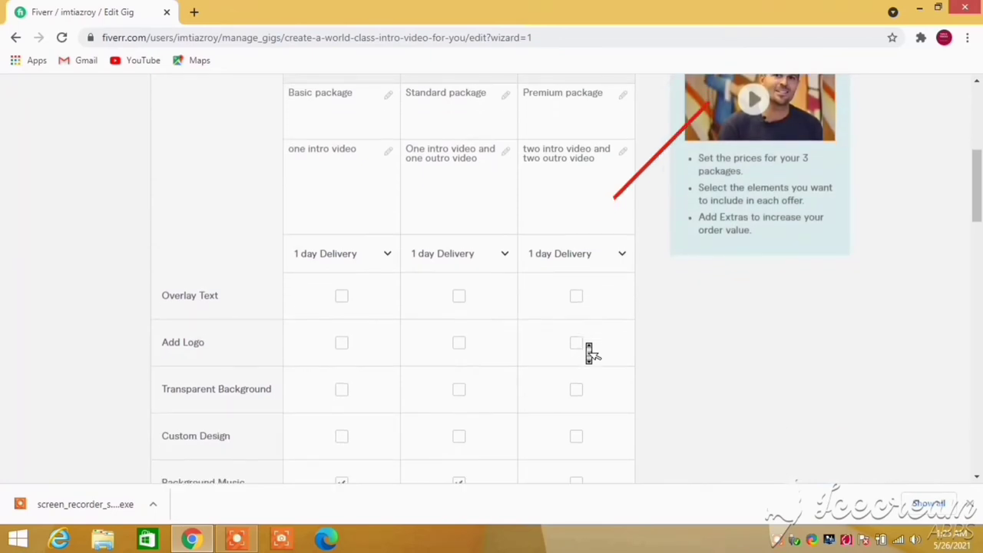
pyautogui.scroll(-1, 588, 351)
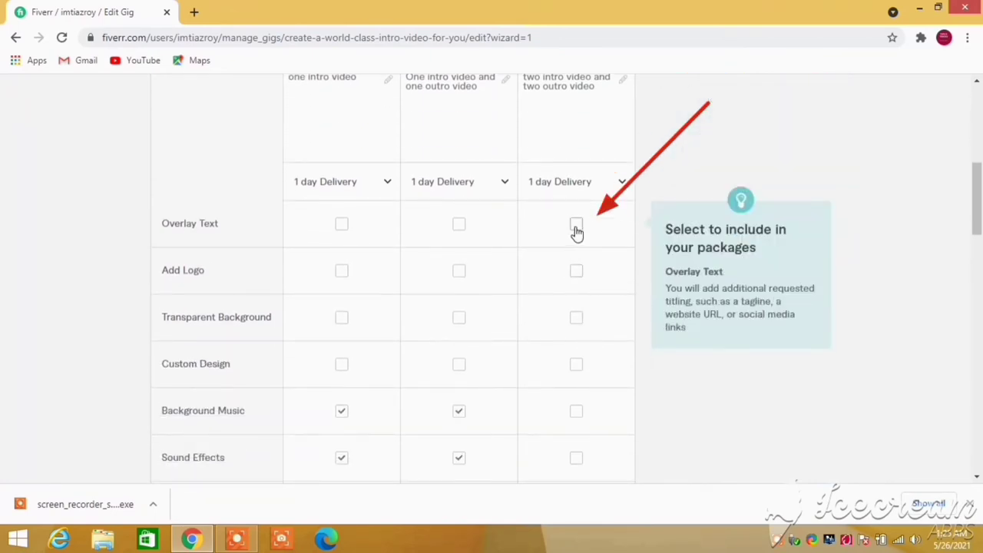
pyautogui.click(575, 410)
pyautogui.click(576, 458)
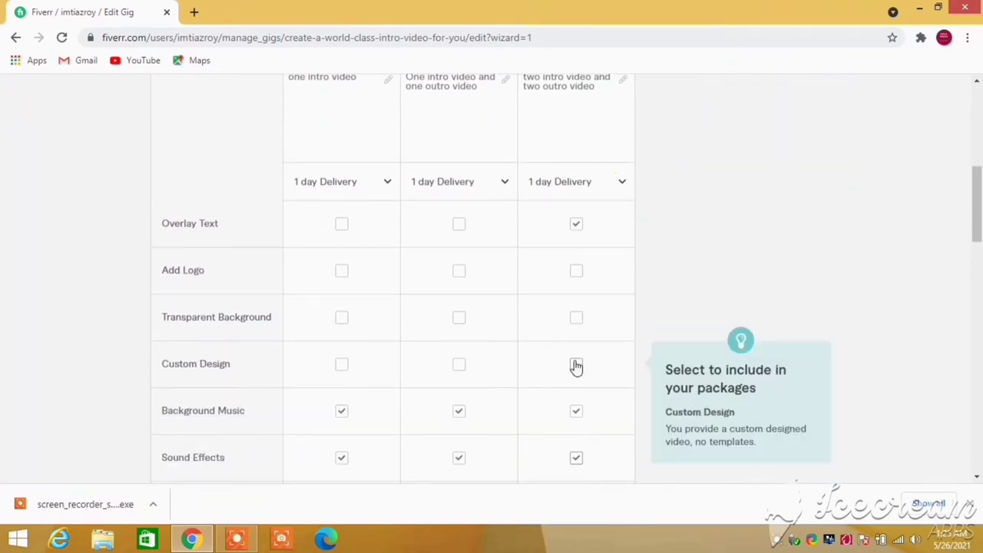
pyautogui.click(576, 365)
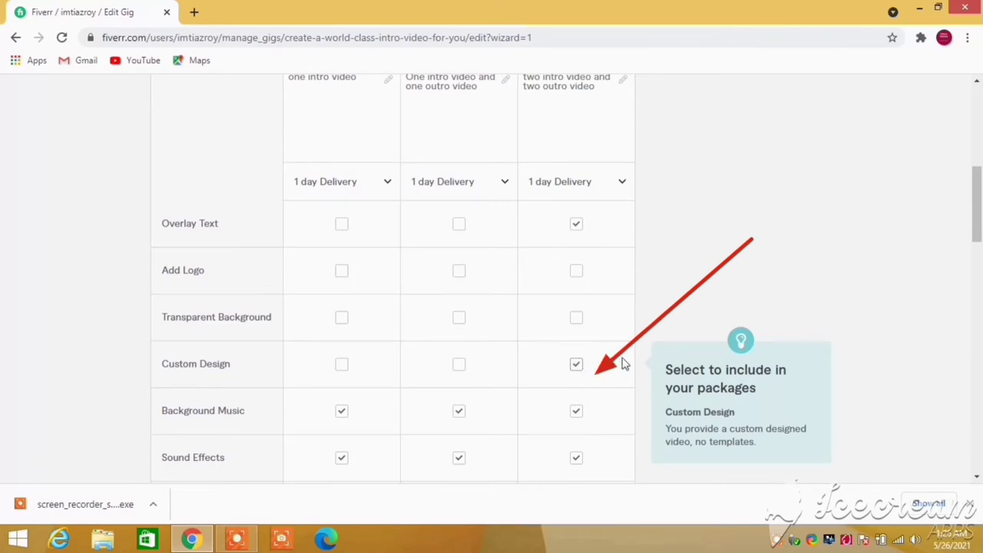
pyautogui.scroll(-2, 624, 365)
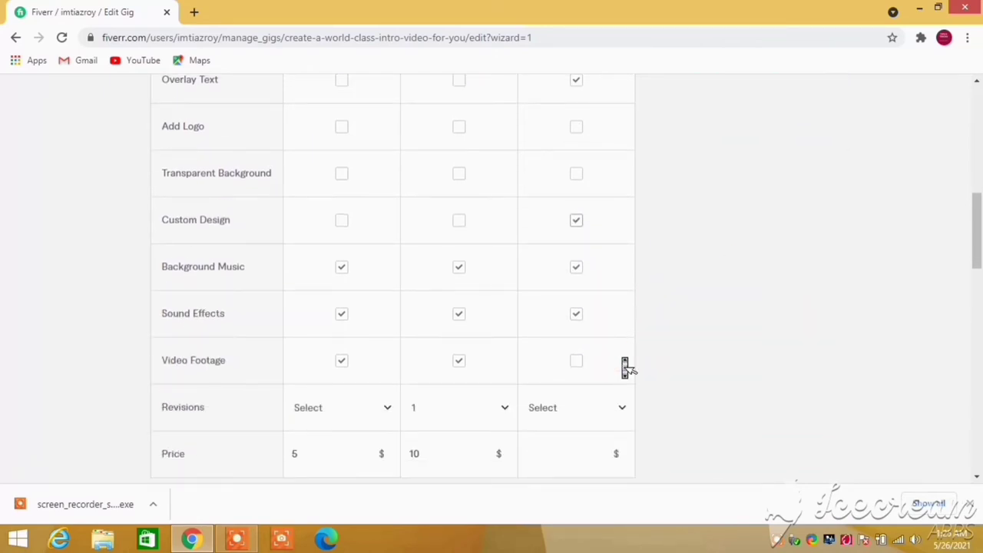
pyautogui.scroll(-1, 624, 367)
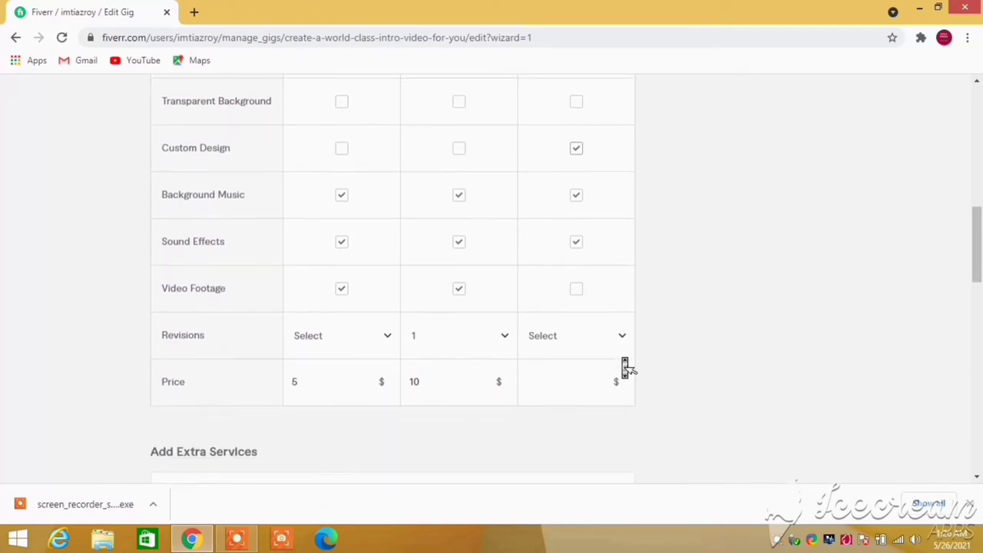
pyautogui.moveTo(614, 357)
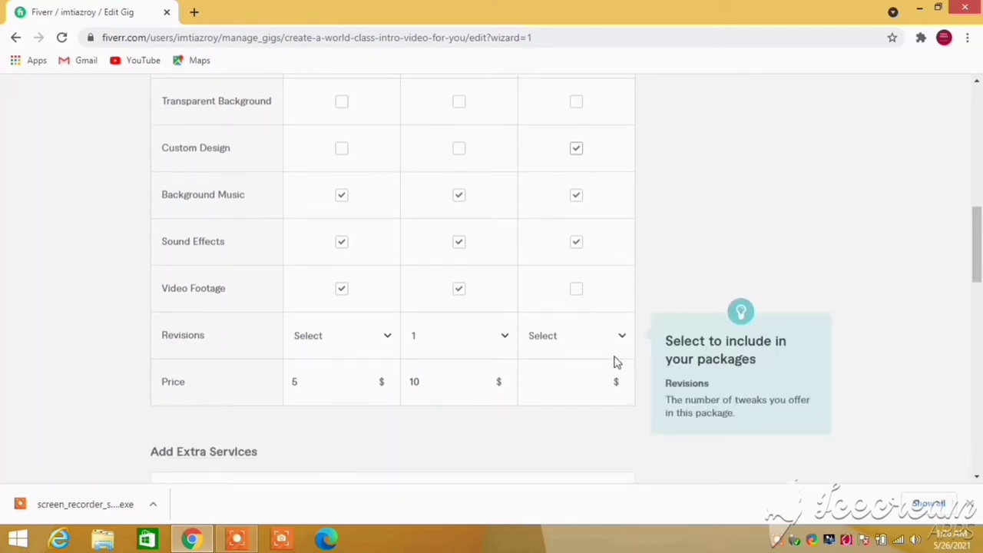
pyautogui.click(576, 289)
# Set the Premium package to 2 revisions and its price to $25.
pyautogui.click(622, 338)
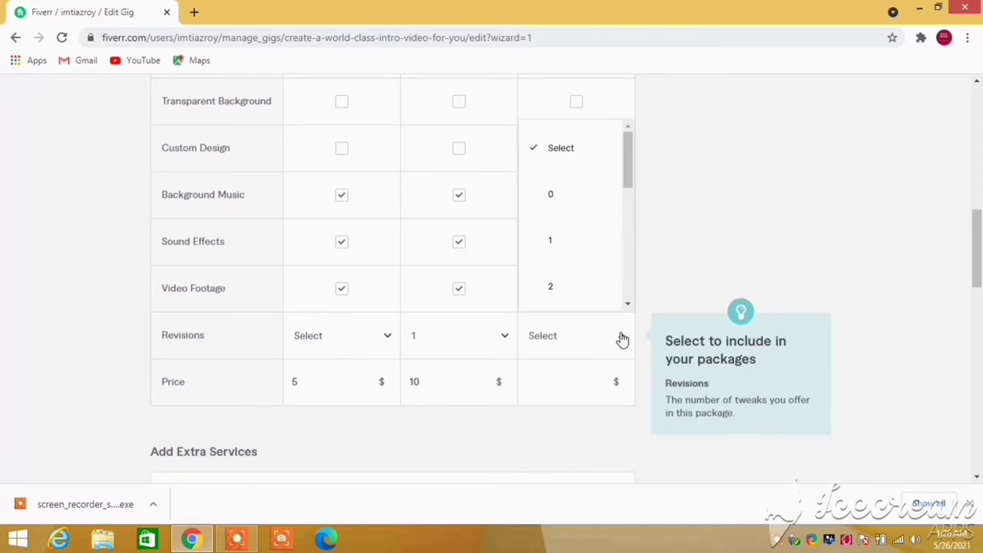
pyautogui.click(560, 292)
pyautogui.click(561, 381)
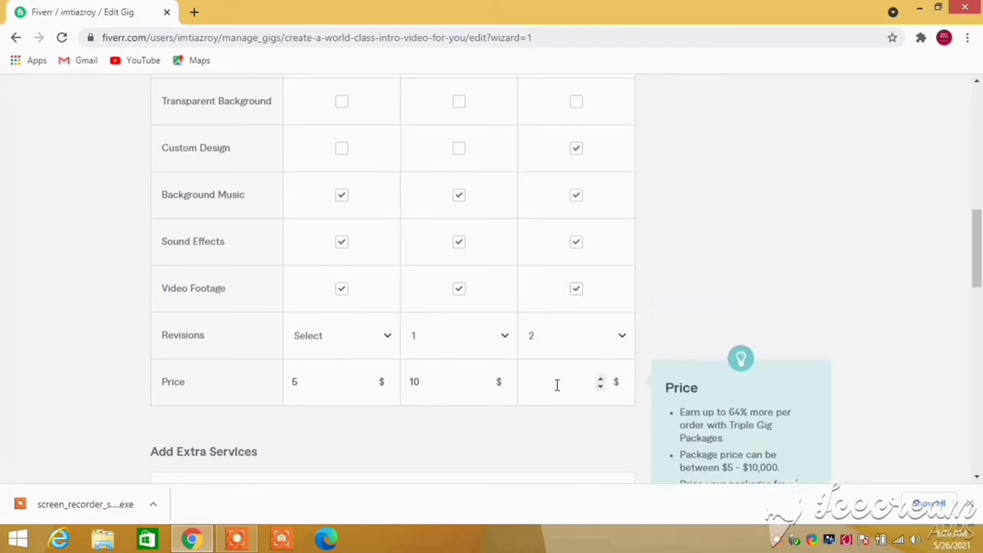
pyautogui.write('25')
# Save the scope and pricing without any extra services and continue to the gig description.
pyautogui.scroll(-3, 591, 397)
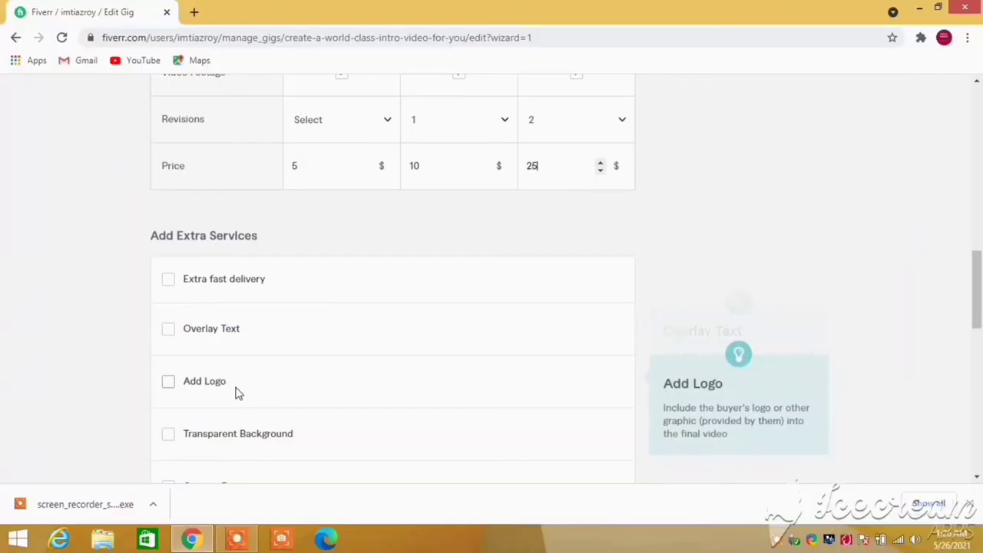
pyautogui.scroll(-3, 349, 393)
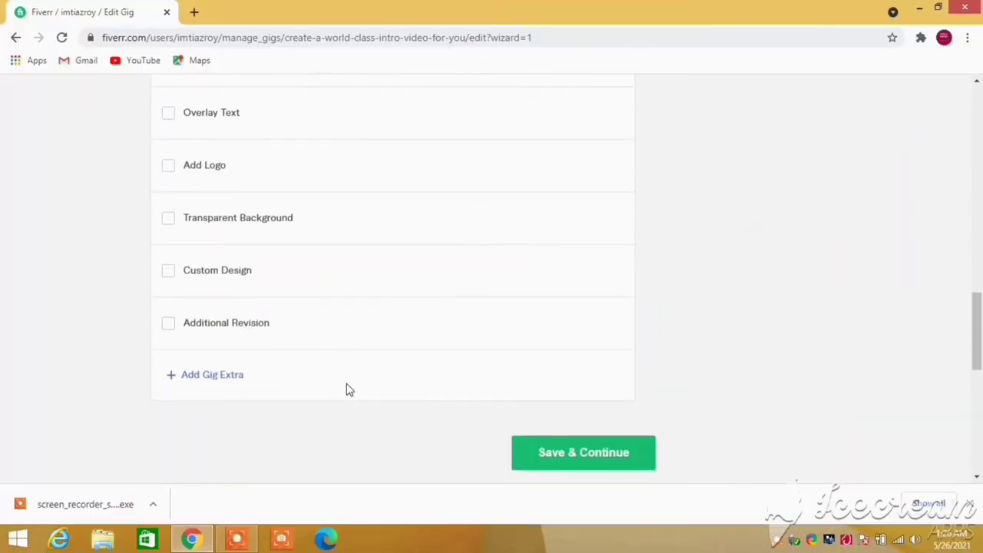
pyautogui.click(574, 454)
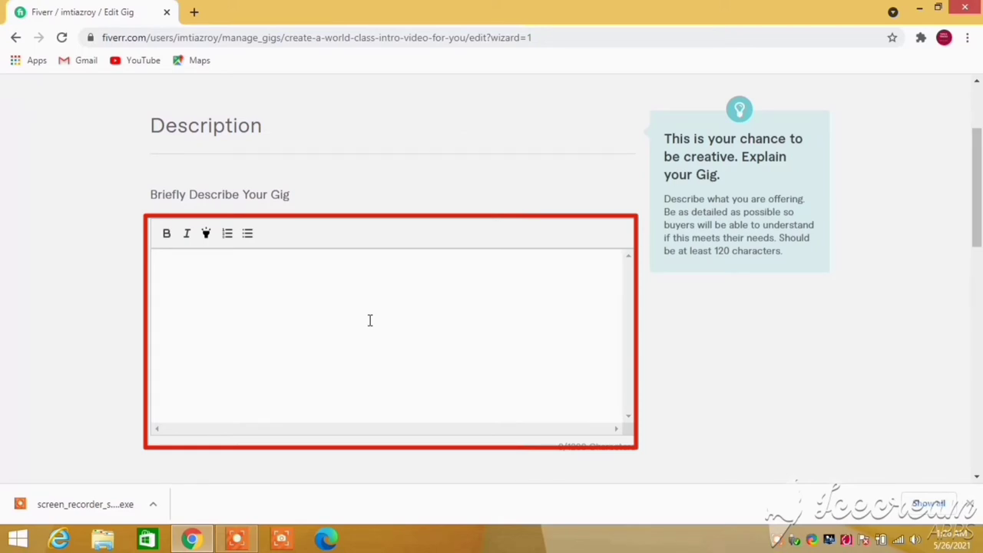
# Write a gig description offering a professional eye catching 3d video and outro video with on-time delivery, and save it without adding FAQs.
pyautogui.write('I shall create a professional eye catching 3d video and outro video for your channel or you. I very honest and hard working person. I shall deliver your order in time. i hope you will prefer me for creating your intro and outro video.')
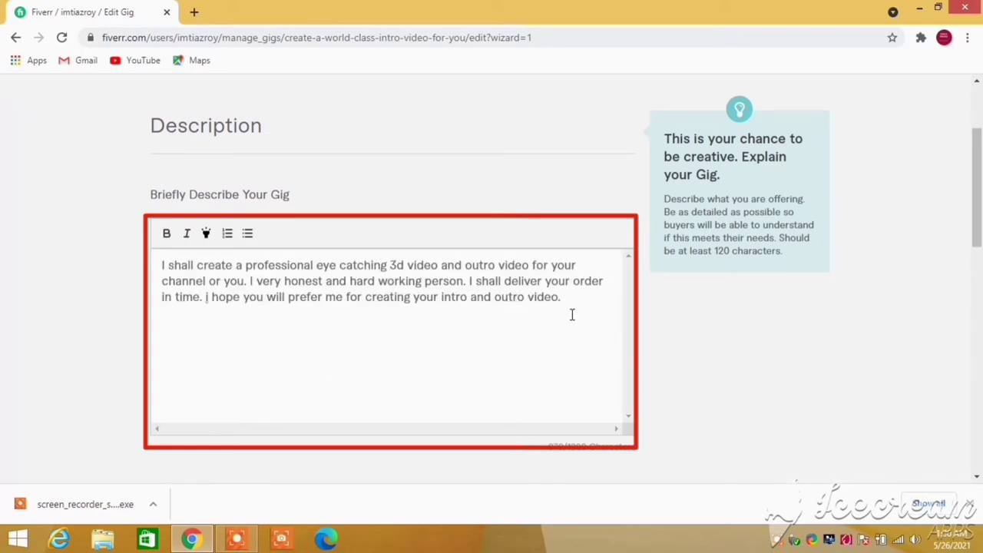
pyautogui.scroll(-4, 576, 324)
pyautogui.scroll(5, 576, 324)
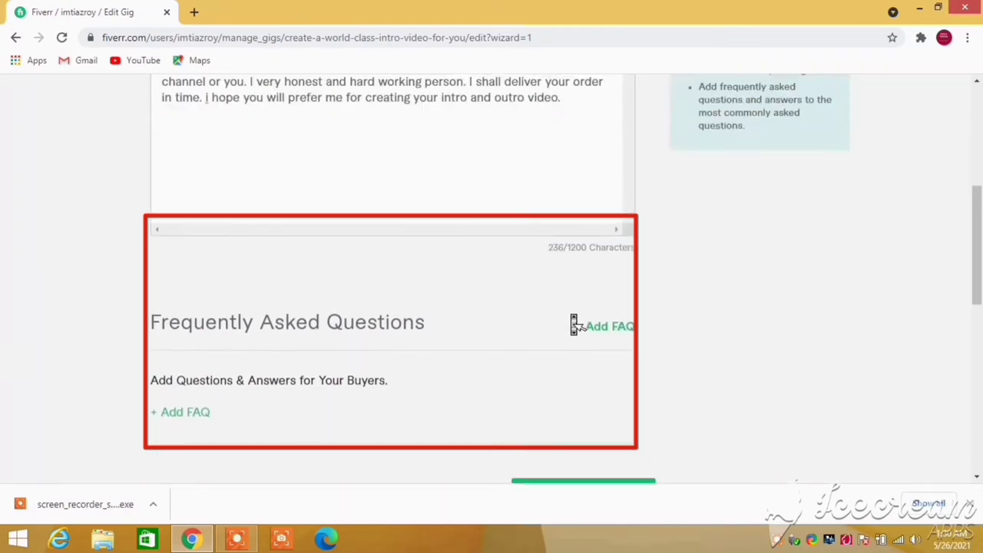
pyautogui.scroll(-3, 574, 325)
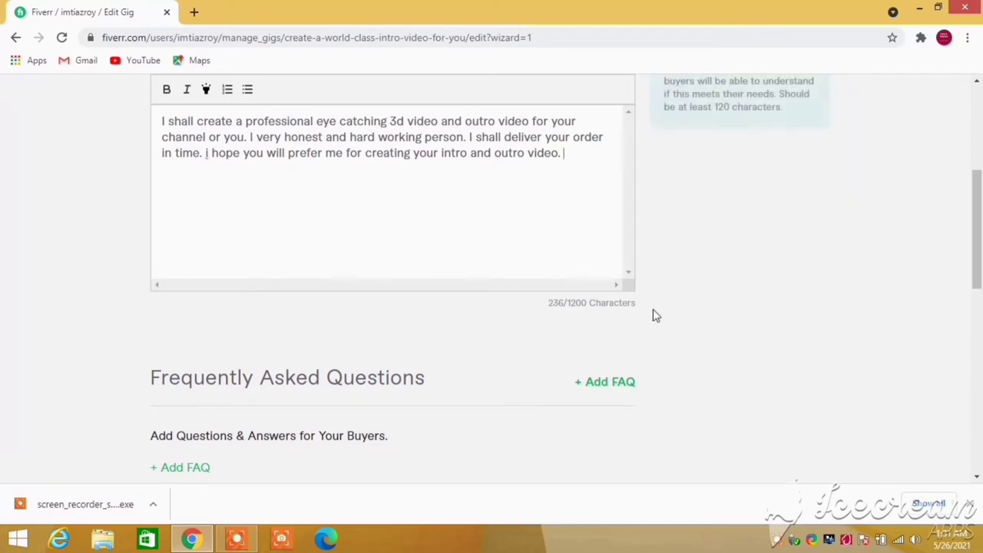
pyautogui.scroll(-5, 708, 324)
pyautogui.click(545, 192)
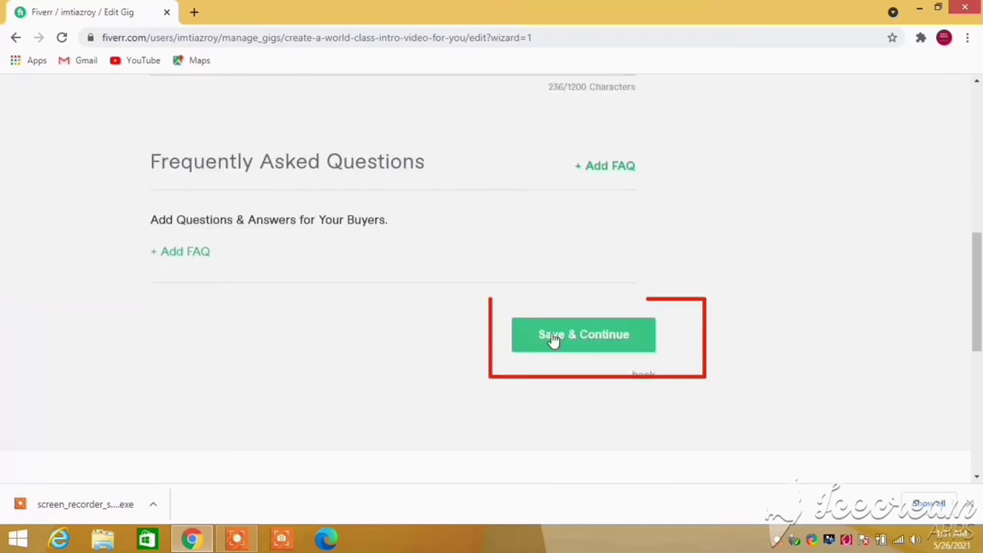
pyautogui.click(563, 353)
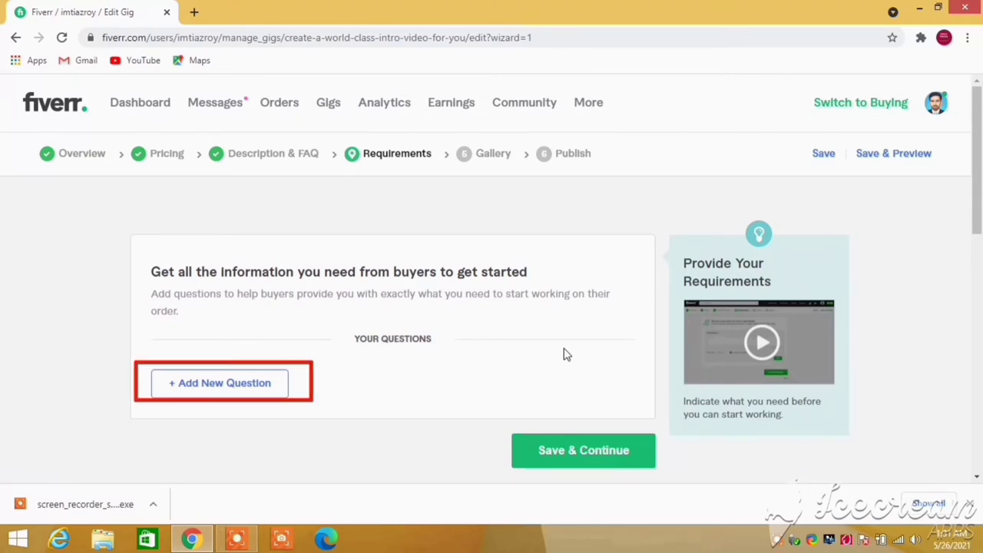
# Add a required free-text buyer question reading "50% advance ." to the gig requirements.
pyautogui.click(231, 391)
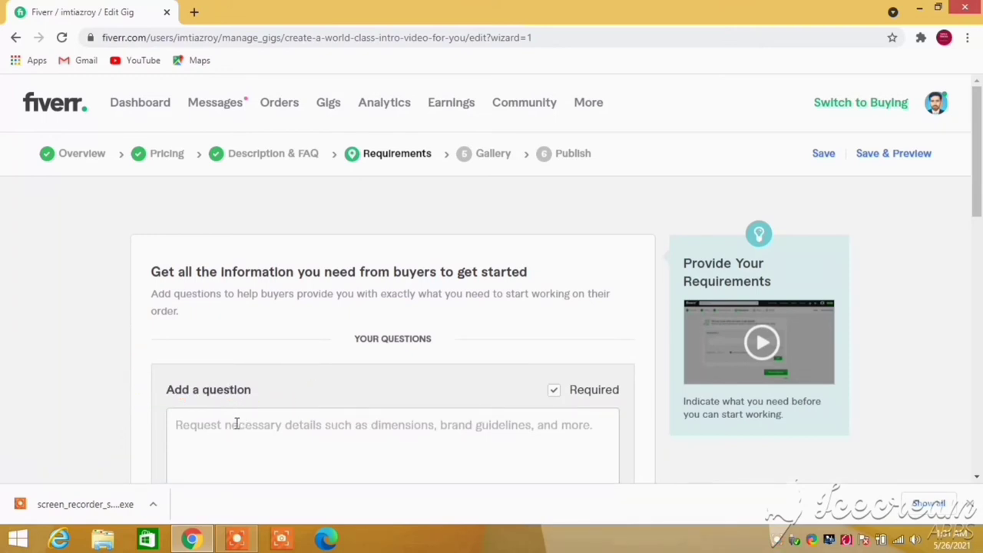
pyautogui.click(236, 424)
pyautogui.write('50')
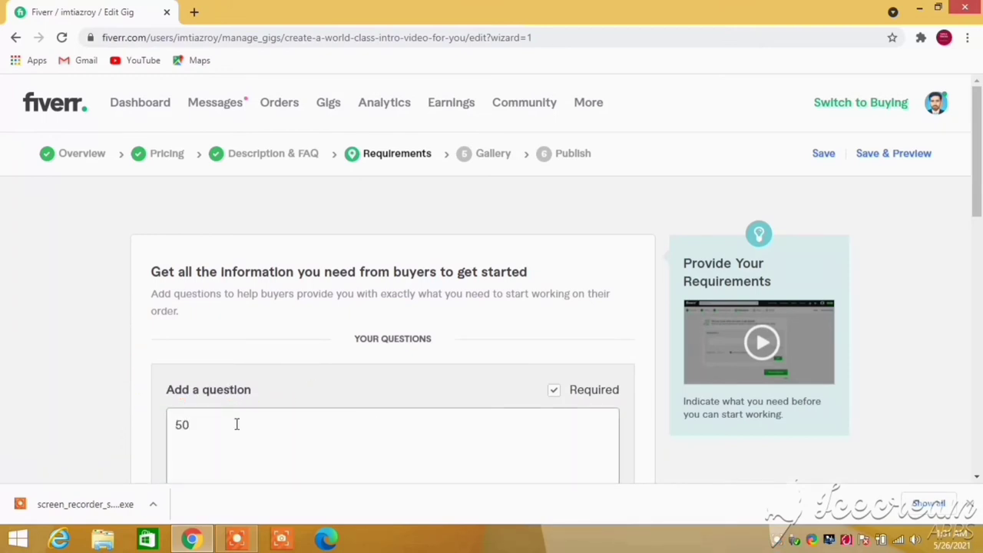
pyautogui.write('% advance .')
pyautogui.scroll(-3, 480, 411)
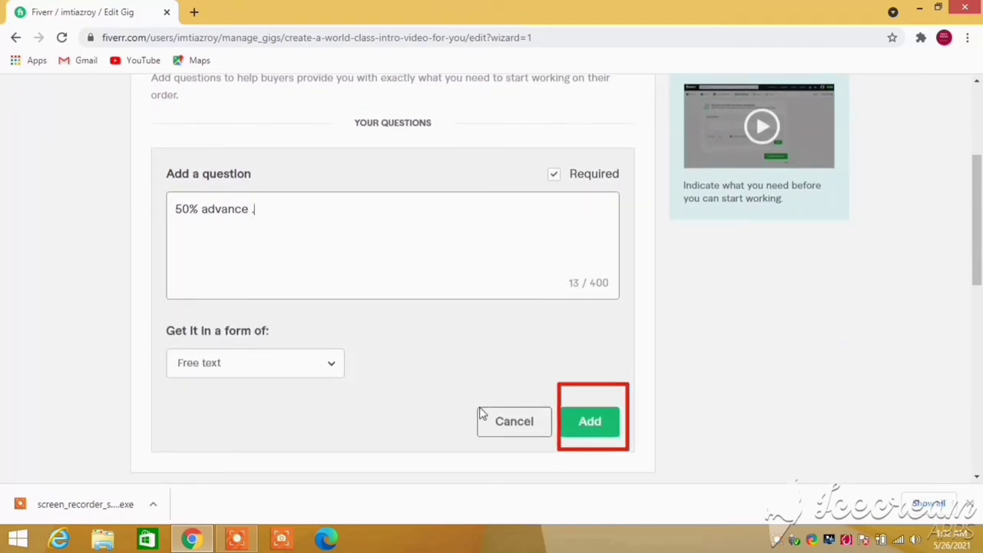
pyautogui.click(586, 425)
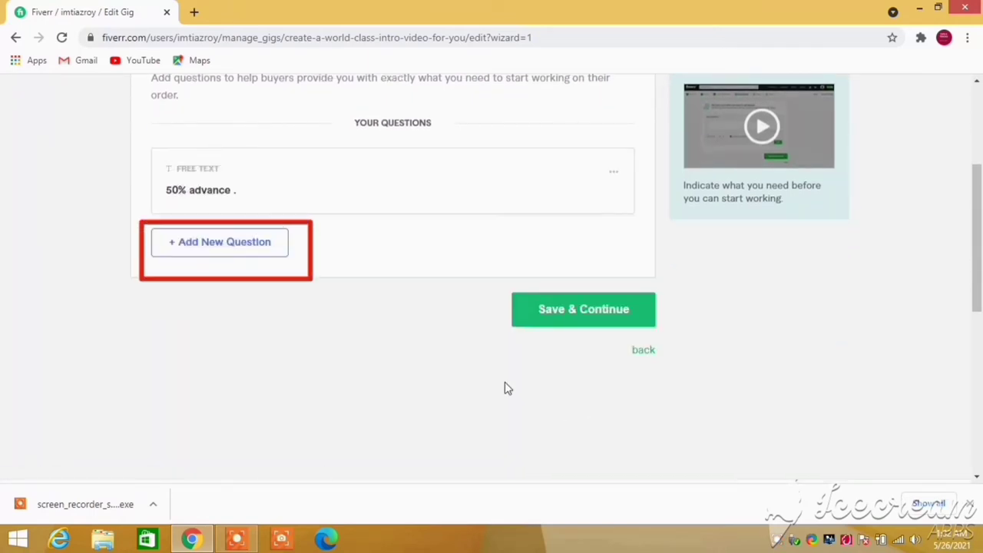
# Add a second free-text question: "Please tell me the name of your youtube channel or other social media platforms.".
pyautogui.click(198, 242)
pyautogui.write('Please tell me the name of your youtube channel or other social media plateforms.')
pyautogui.scroll(1, 357, 278)
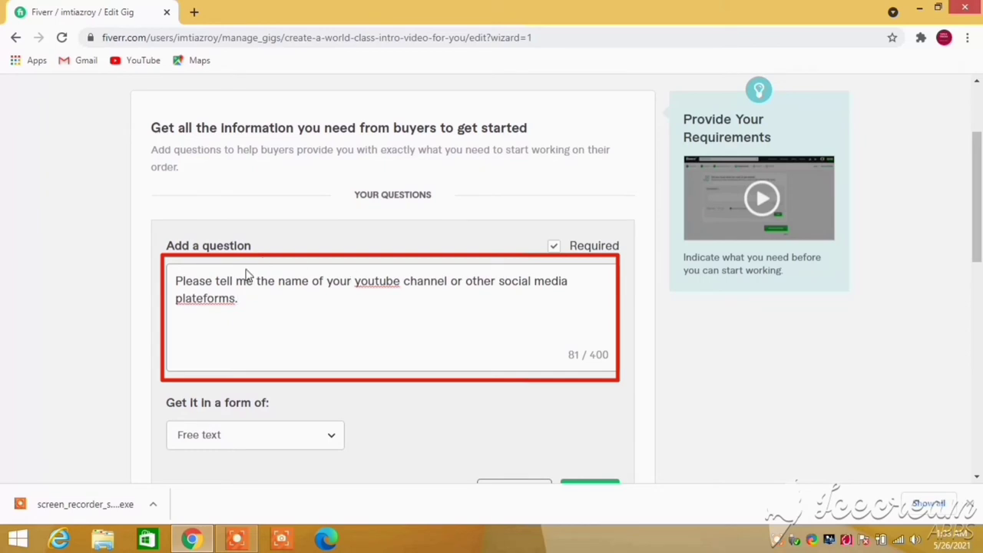
pyautogui.click(202, 300)
pyautogui.press('BackSpace')
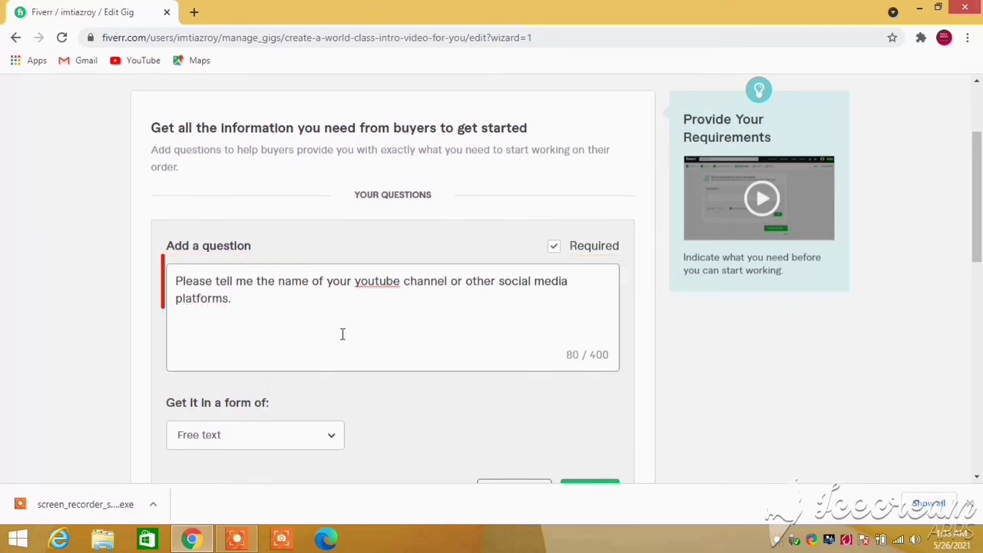
pyautogui.scroll(-3, 438, 330)
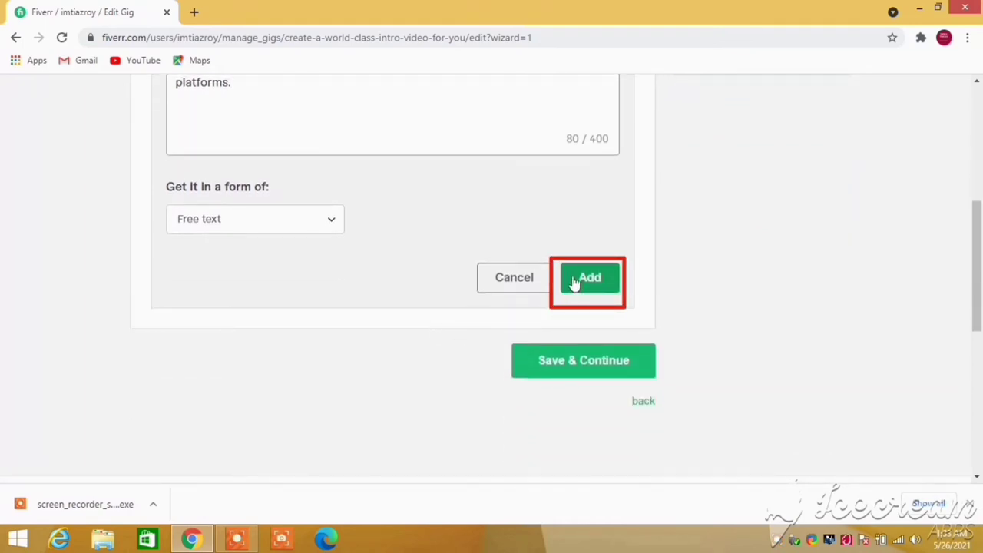
pyautogui.click(574, 284)
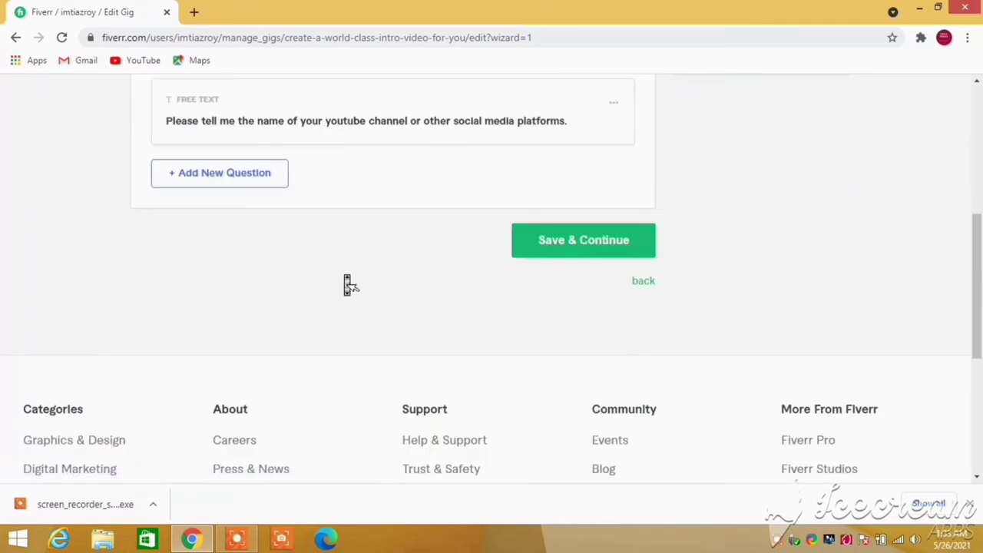
# Save the buyer requirements and continue to the video and image upload areas of the gig gallery.
pyautogui.scroll(3, 345, 283)
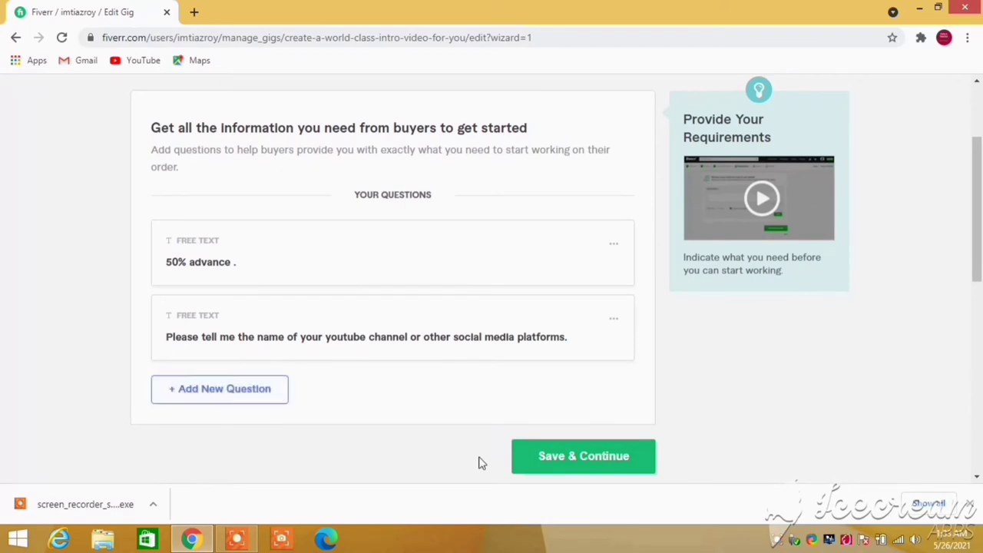
pyautogui.click(559, 464)
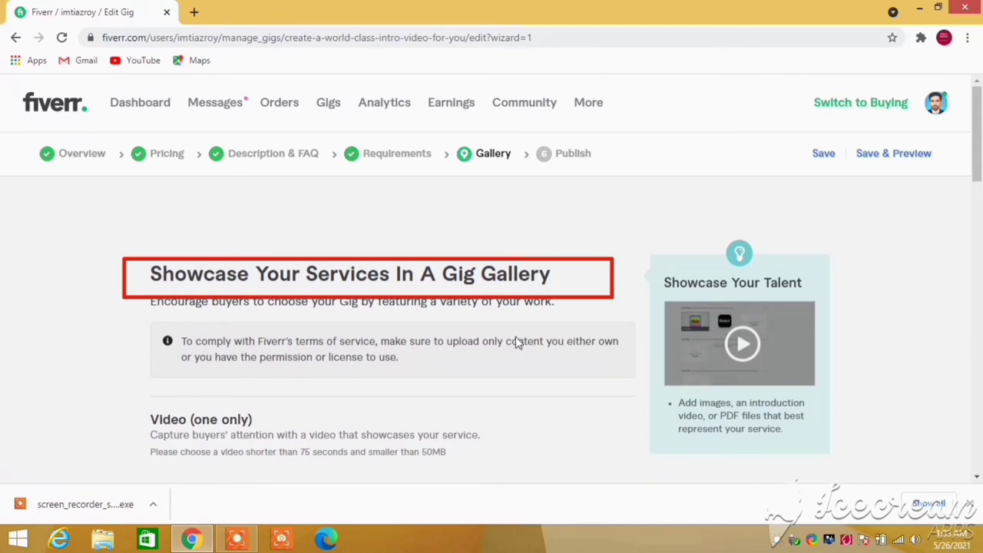
pyautogui.scroll(-5, 515, 336)
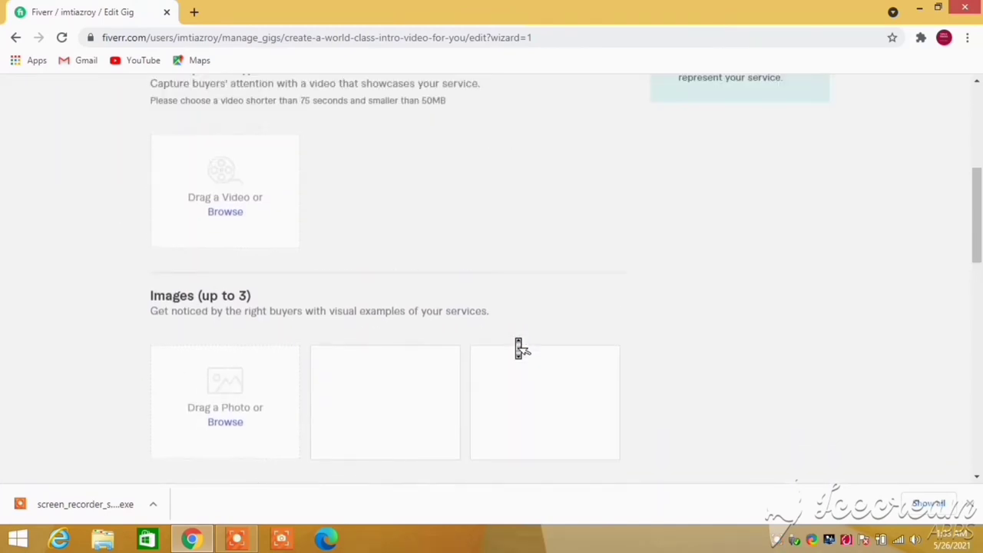
pyautogui.scroll(3, 520, 347)
pyautogui.scroll(-1, 521, 346)
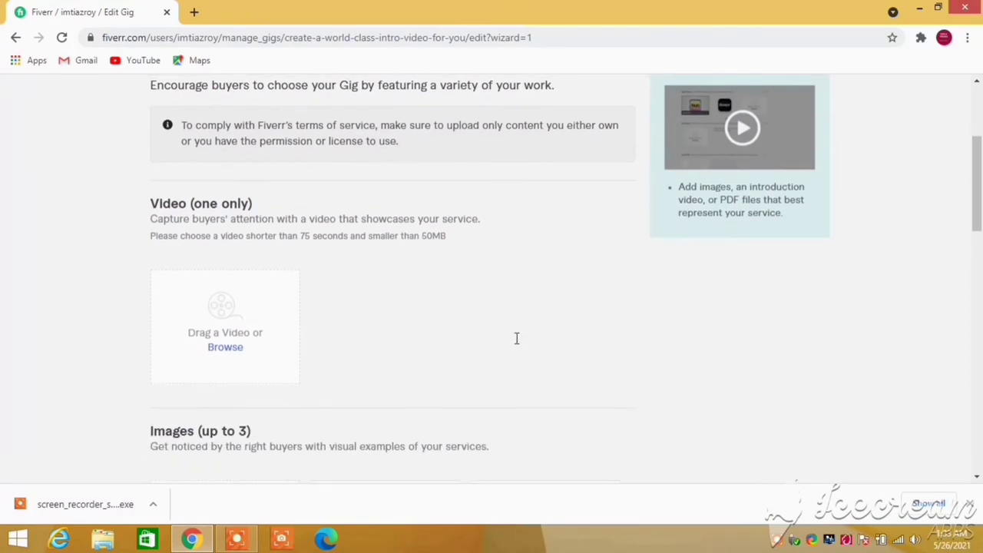
pyautogui.scroll(-2, 516, 338)
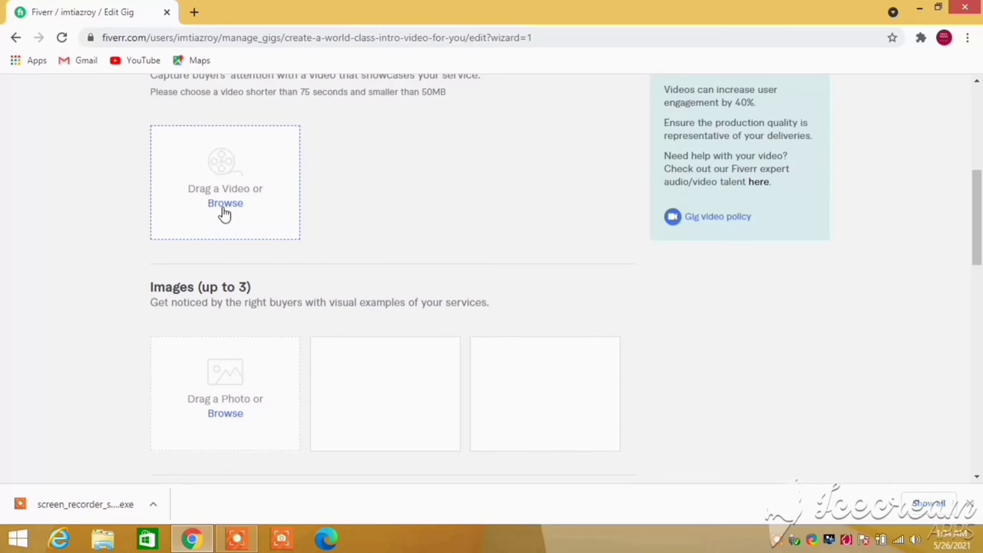
pyautogui.scroll(2, 450, 317)
pyautogui.scroll(-2, 450, 318)
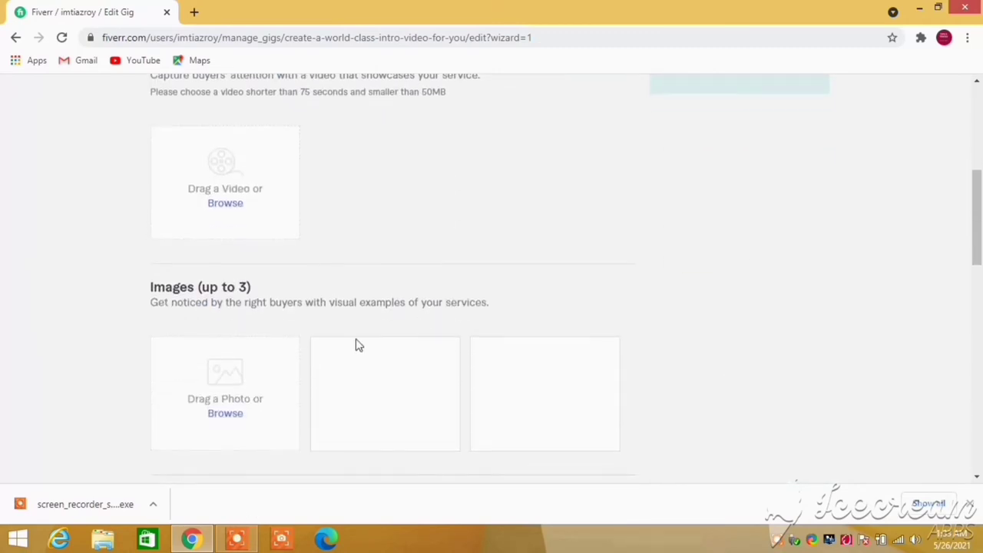
pyautogui.moveTo(318, 325)
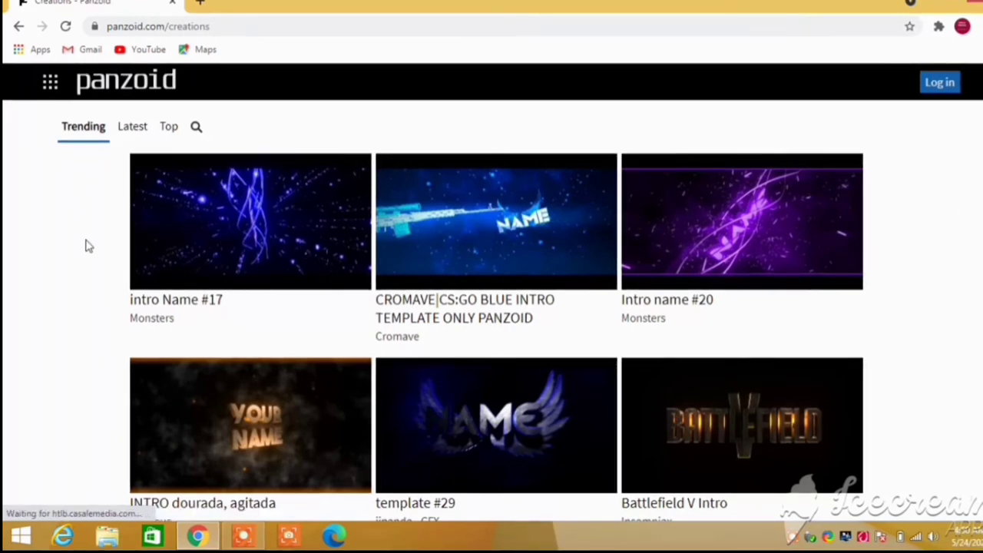
# Browse Panzoid's trending creations for intro and outro templates, and open the "INTRO dourada, agitada" template in a separate tab.
pyautogui.scroll(-2, 90, 253)
pyautogui.scroll(-5, 90, 253)
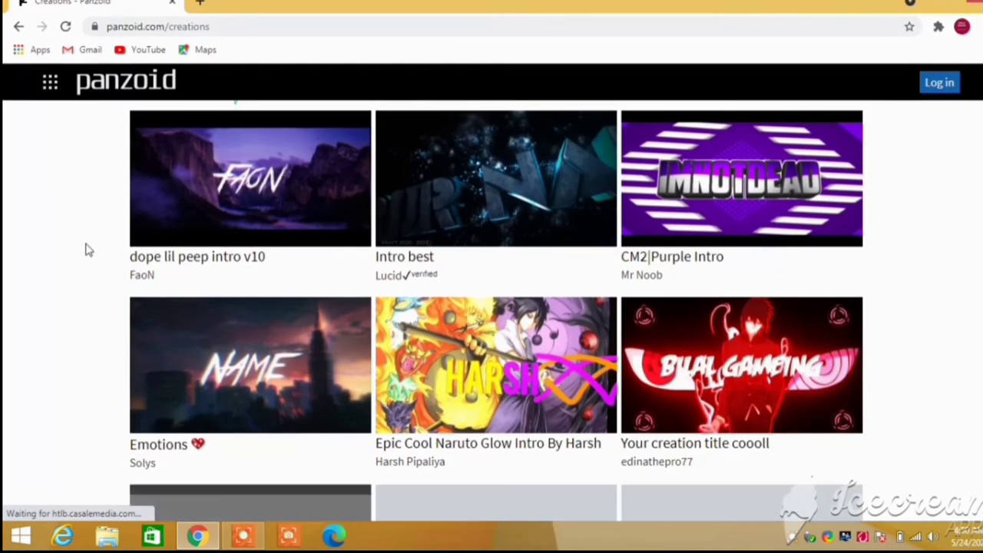
pyautogui.scroll(-4, 88, 249)
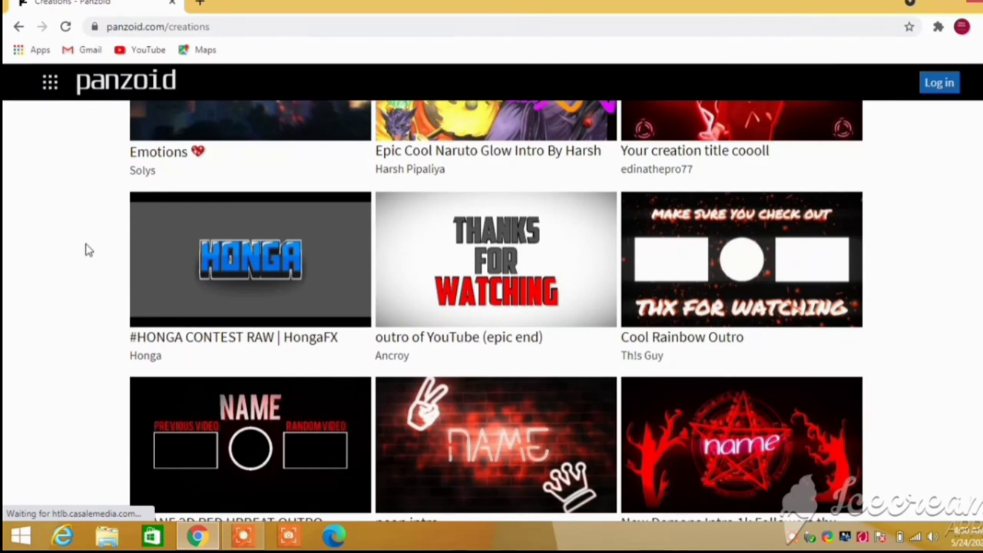
pyautogui.scroll(-2, 88, 251)
pyautogui.scroll(-6, 90, 253)
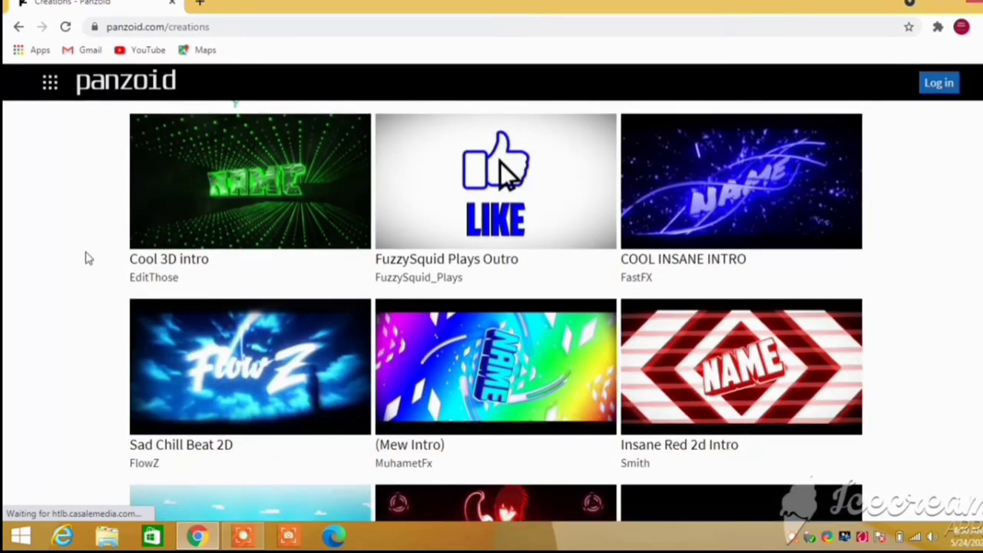
pyautogui.scroll(-4, 90, 261)
pyautogui.scroll(-2, 89, 265)
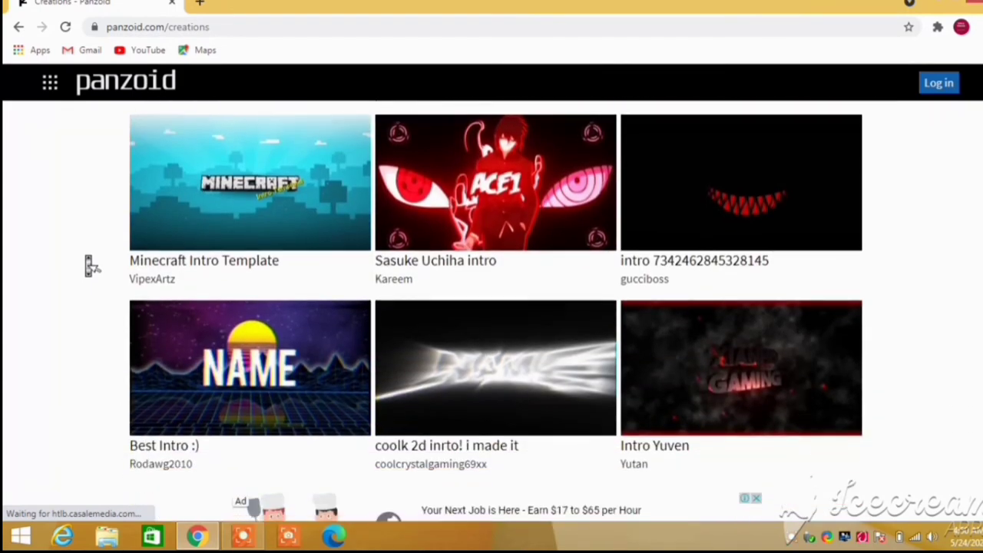
pyautogui.scroll(-2, 88, 262)
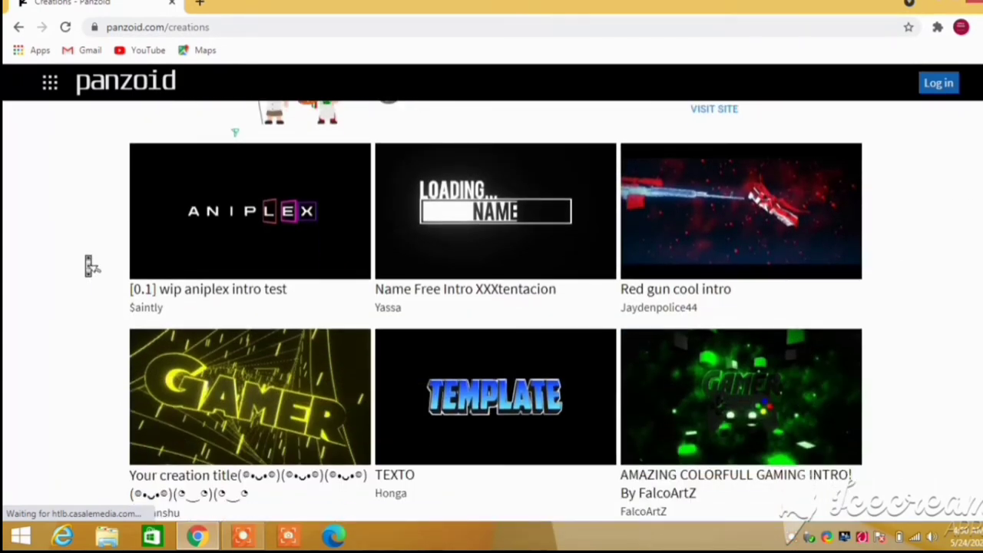
pyautogui.scroll(-5, 88, 262)
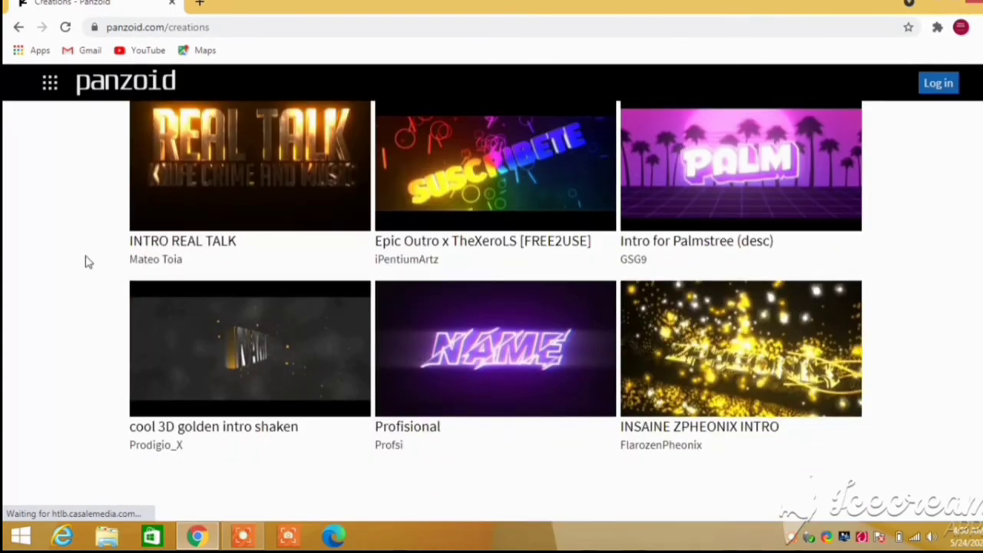
pyautogui.scroll(-5, 89, 261)
pyautogui.scroll(-2, 88, 262)
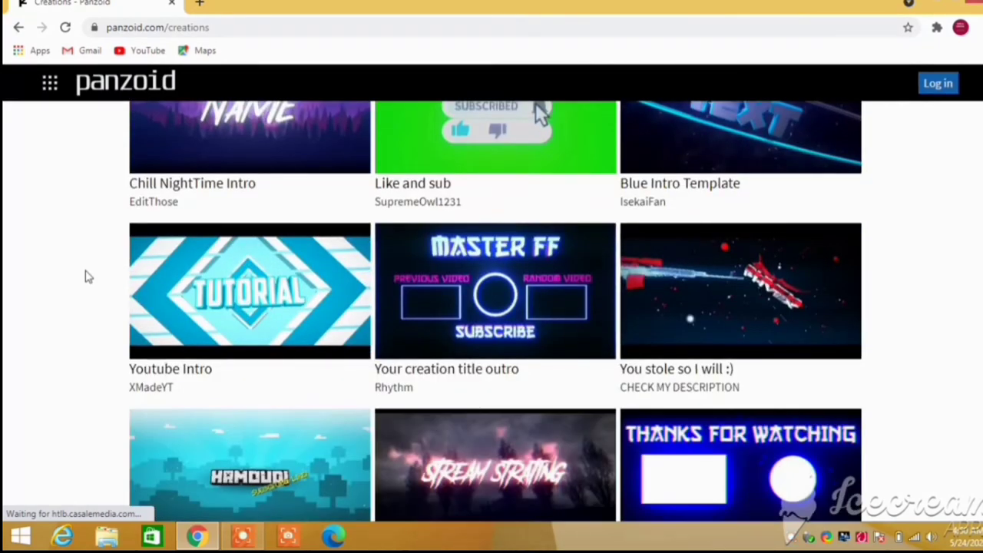
pyautogui.scroll(-5, 87, 277)
pyautogui.scroll(20, 87, 276)
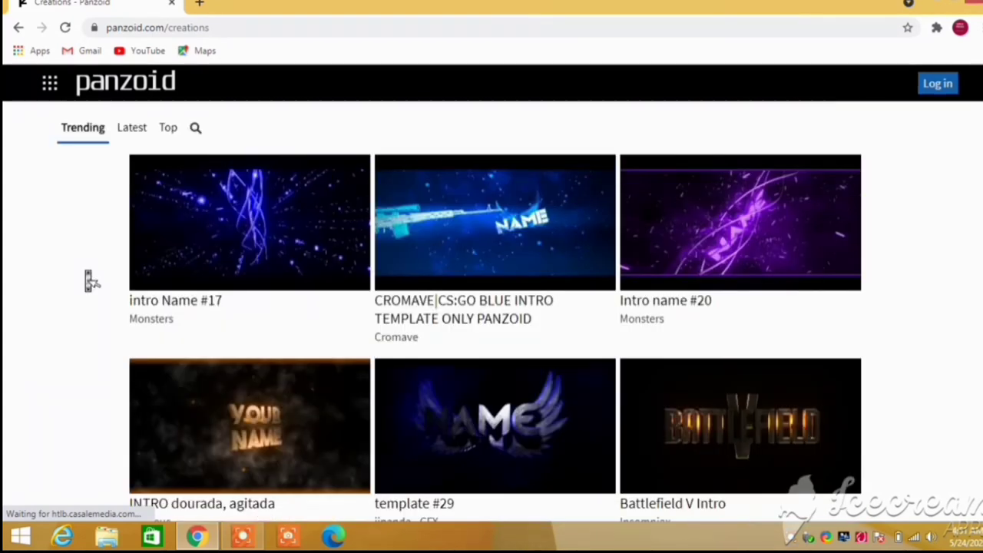
pyautogui.middleClick(246, 428)
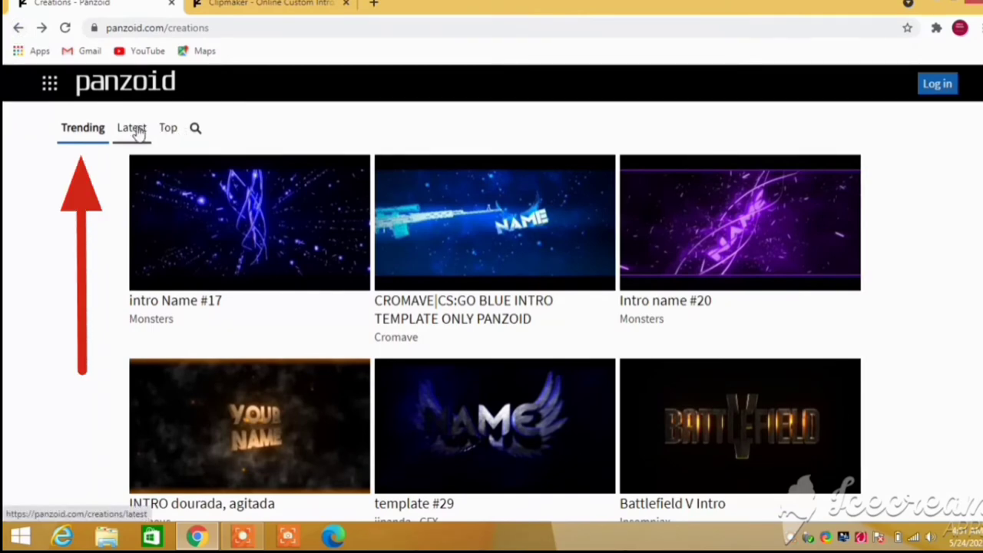